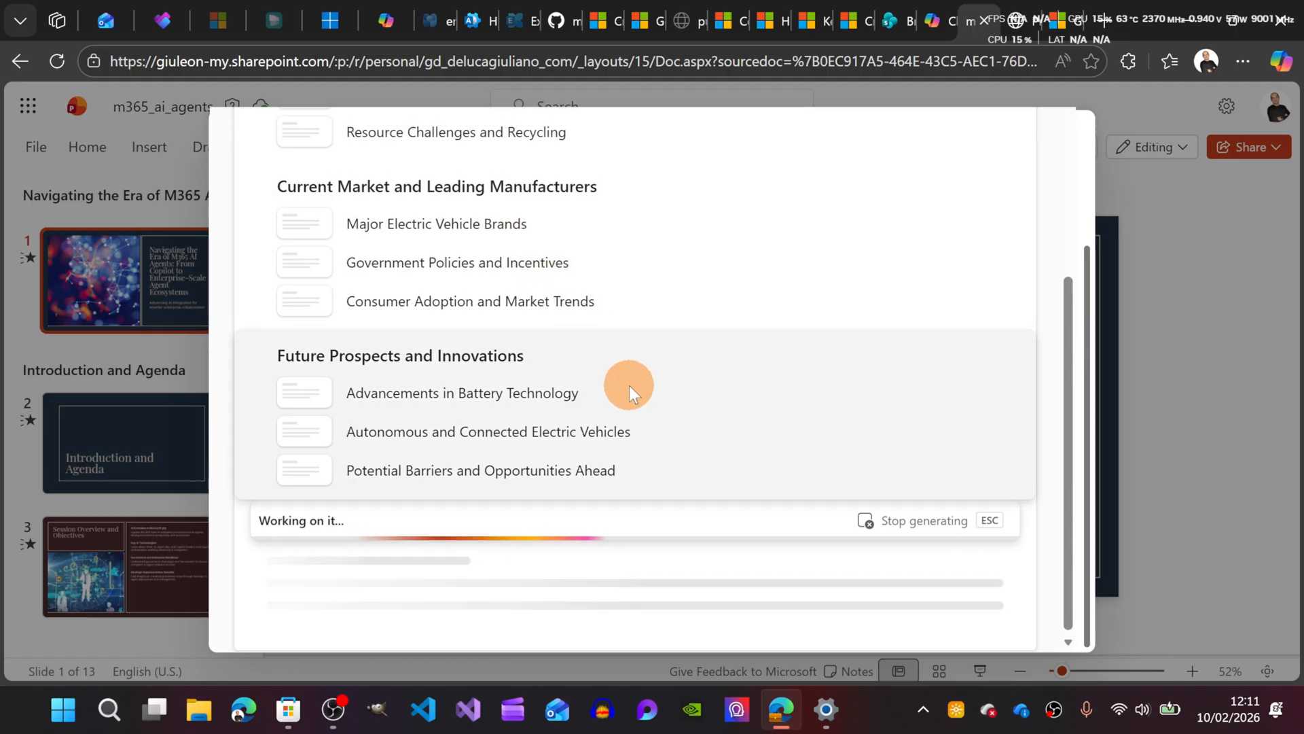
- Review the outline for the electric cars presentation, from the history of electric vehicles to future prospects
scroll(629, 385, "up", 4)
scroll(629, 387, "up", 1)
scroll(639, 333, "up", 3)
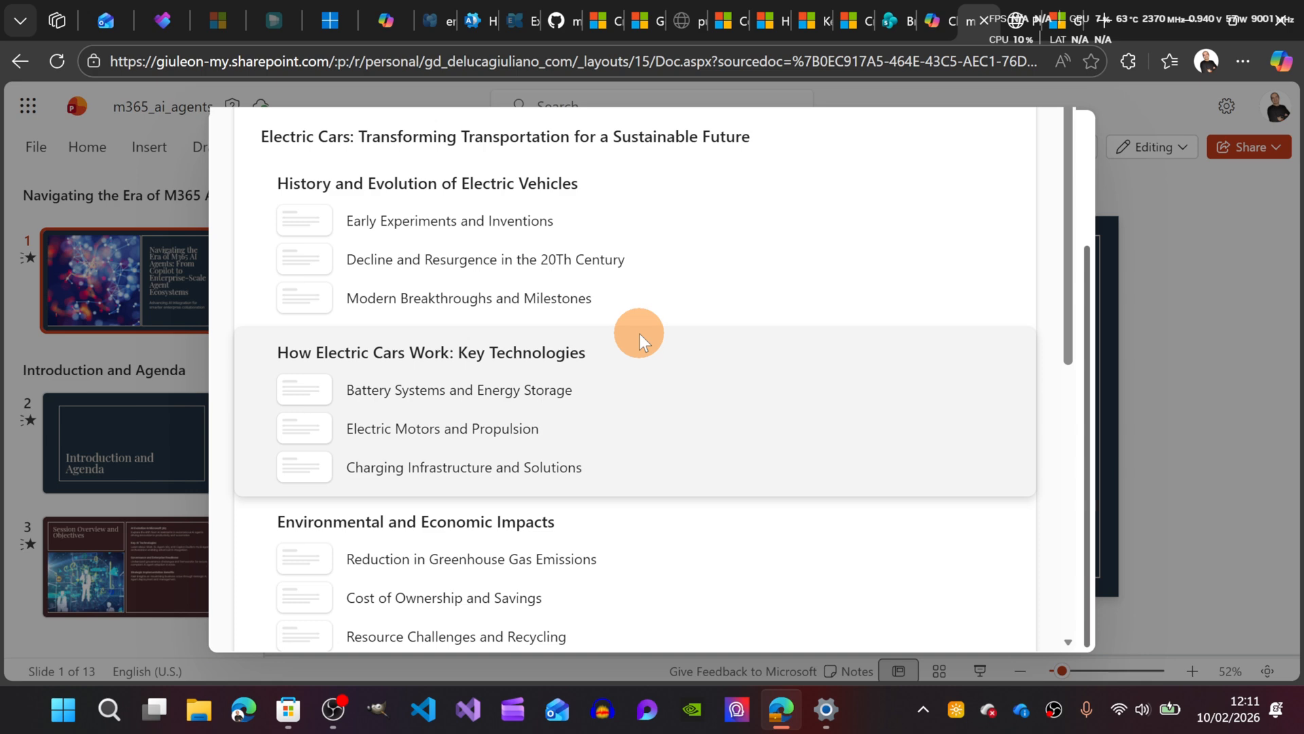
scroll(435, 197, "up", 1)
scroll(557, 255, "down", 1)
scroll(560, 251, "down", 5)
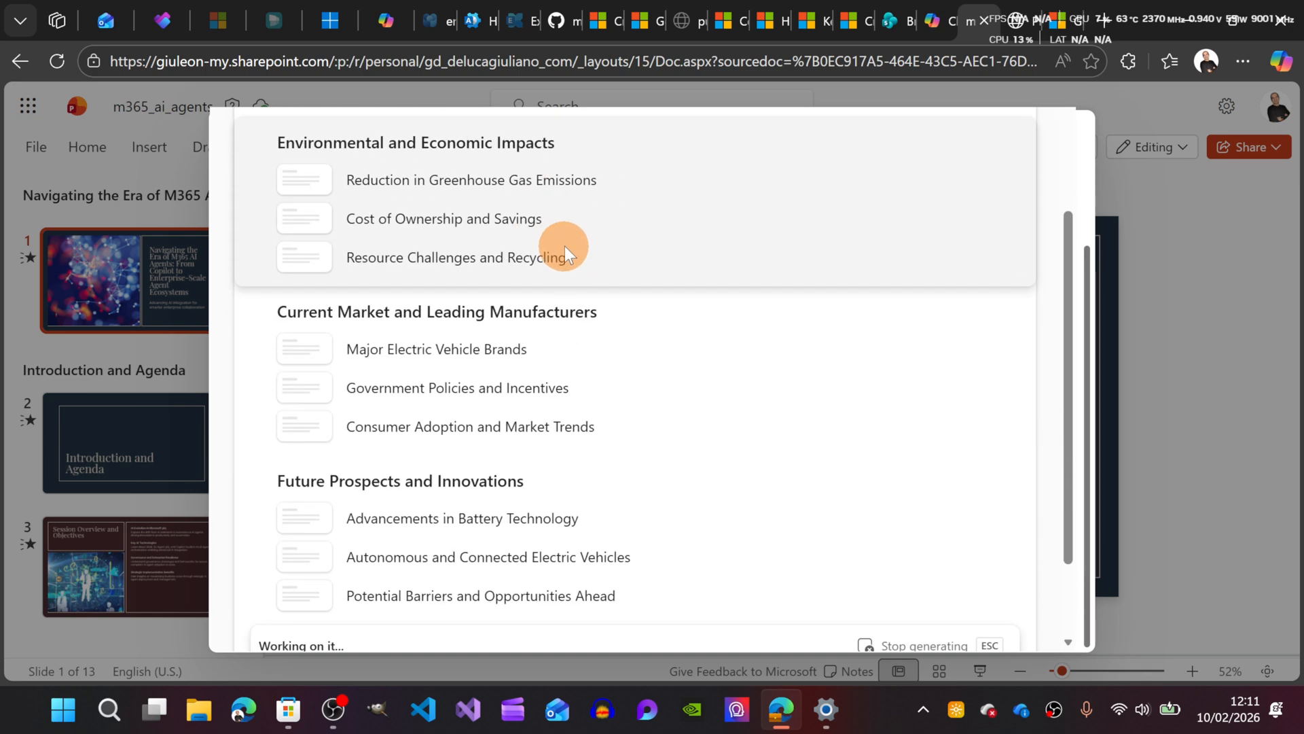
scroll(566, 245, "down", 2)
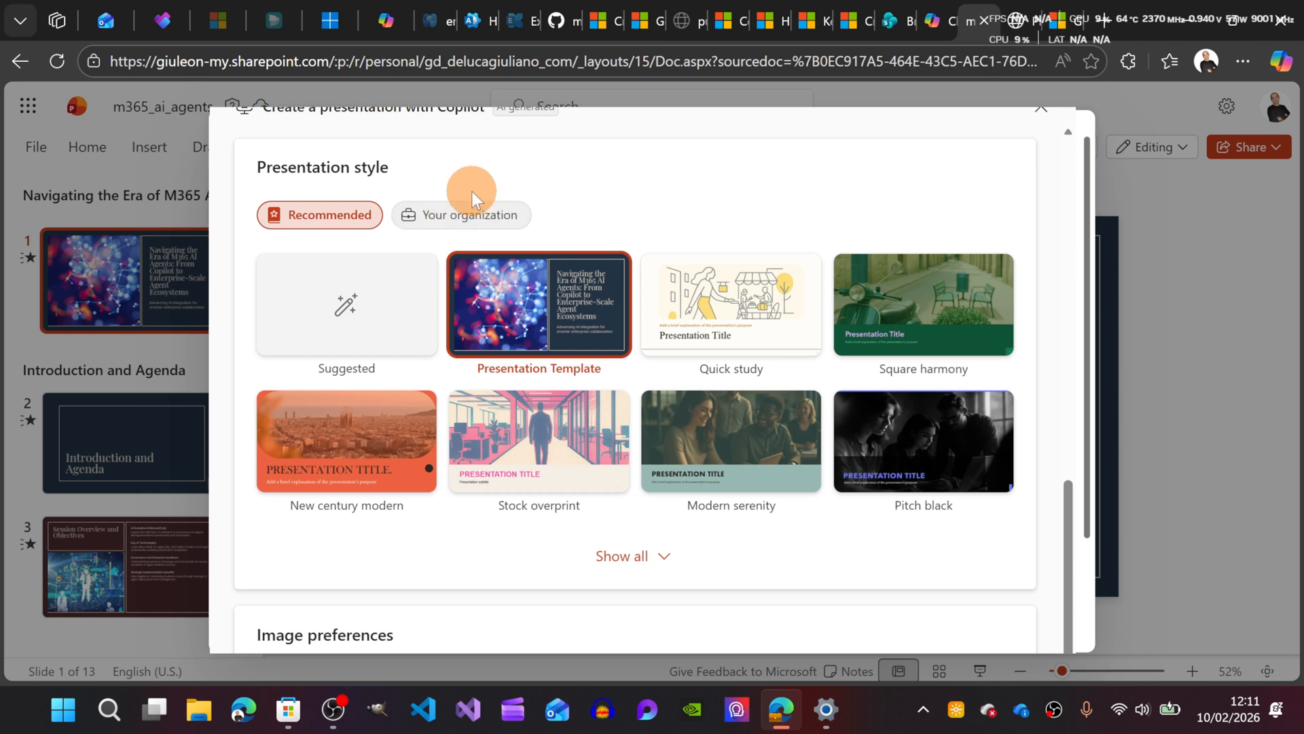
- Try the organization's presentation styles with Brand images as the image source, and close the Copilot presentation dialog without generating anything
left_click(447, 221)
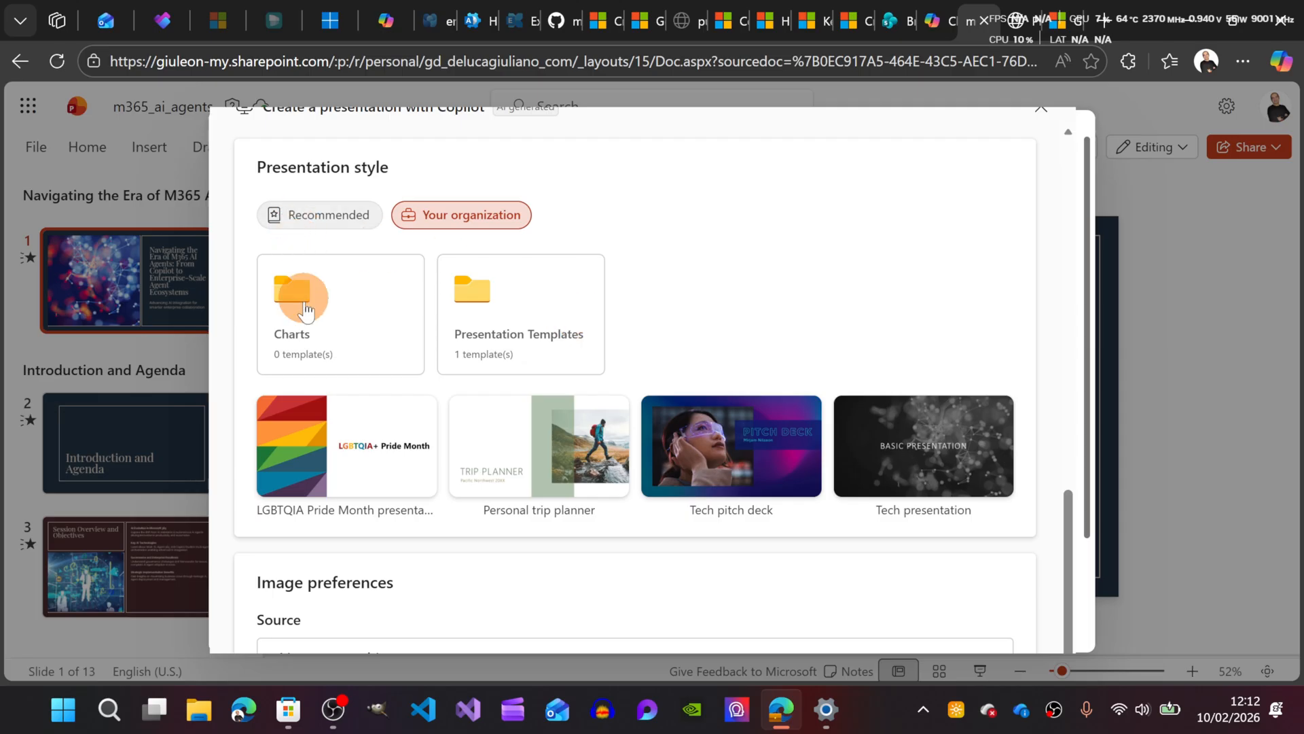
scroll(326, 292, "down", 4)
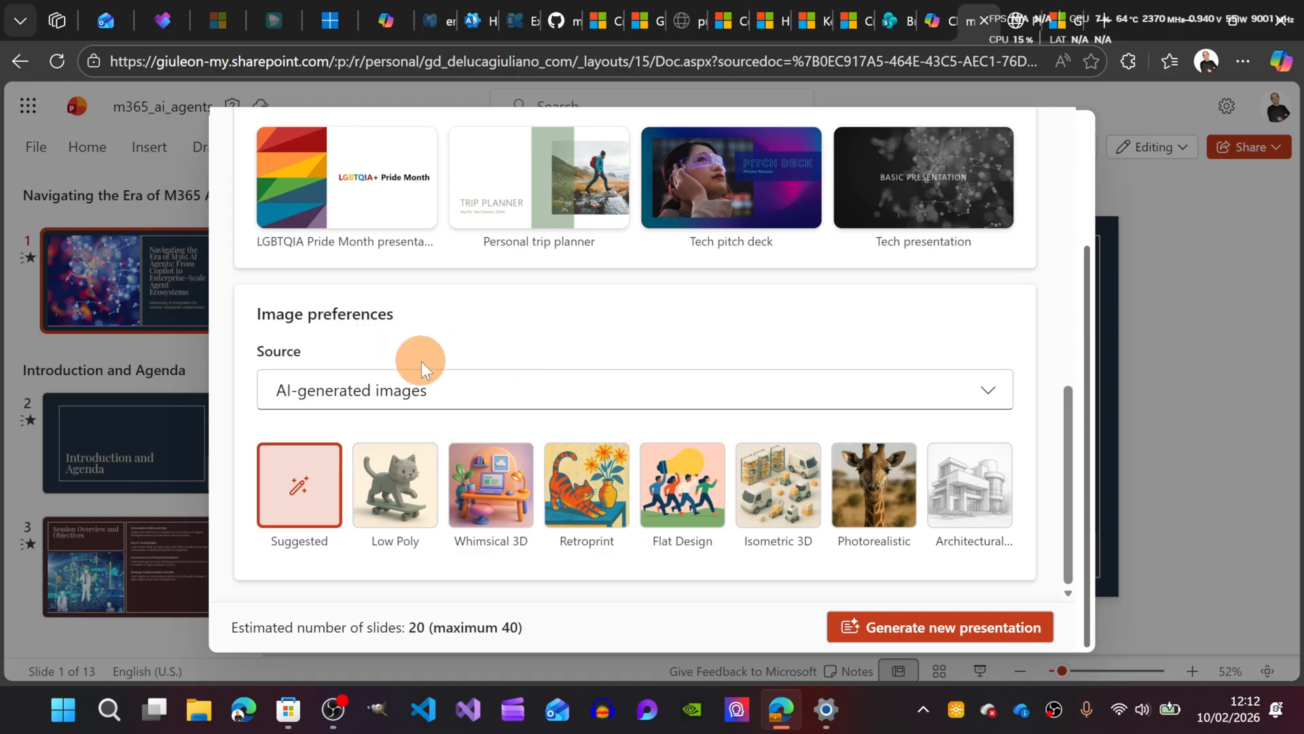
left_click(511, 403)
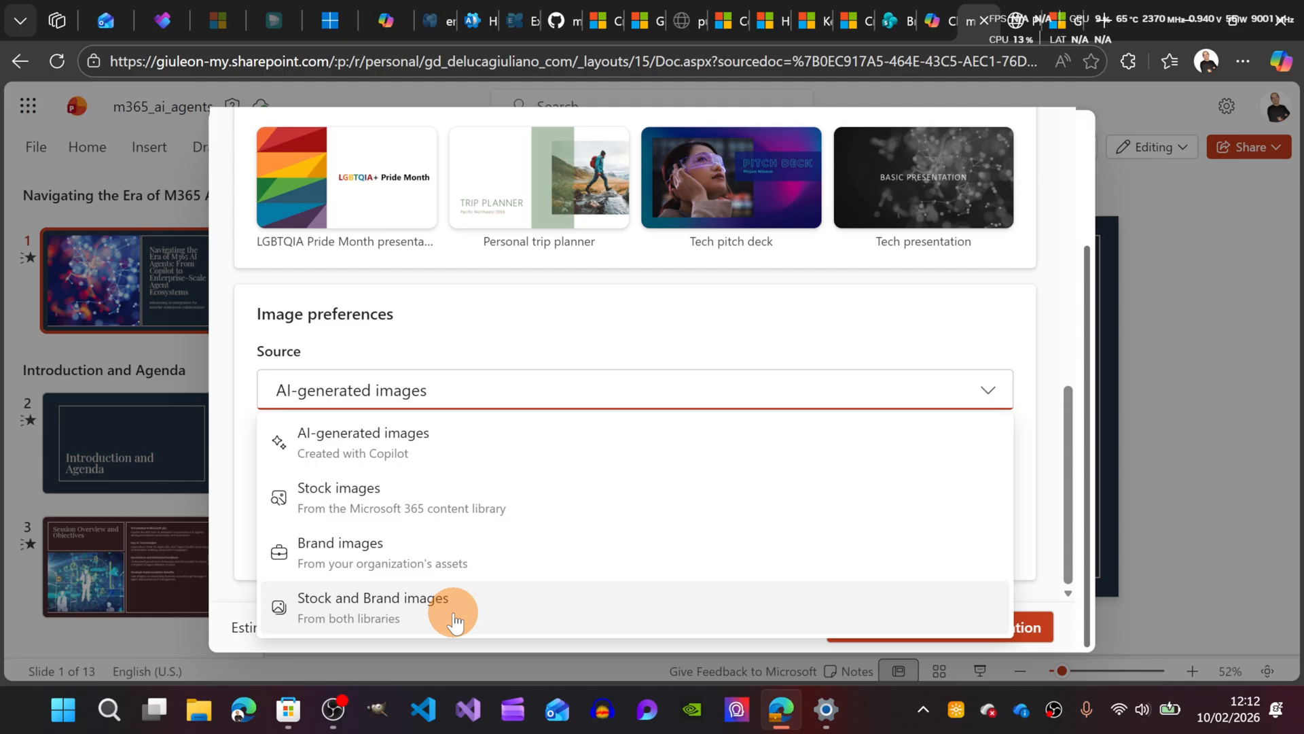
left_click(420, 568)
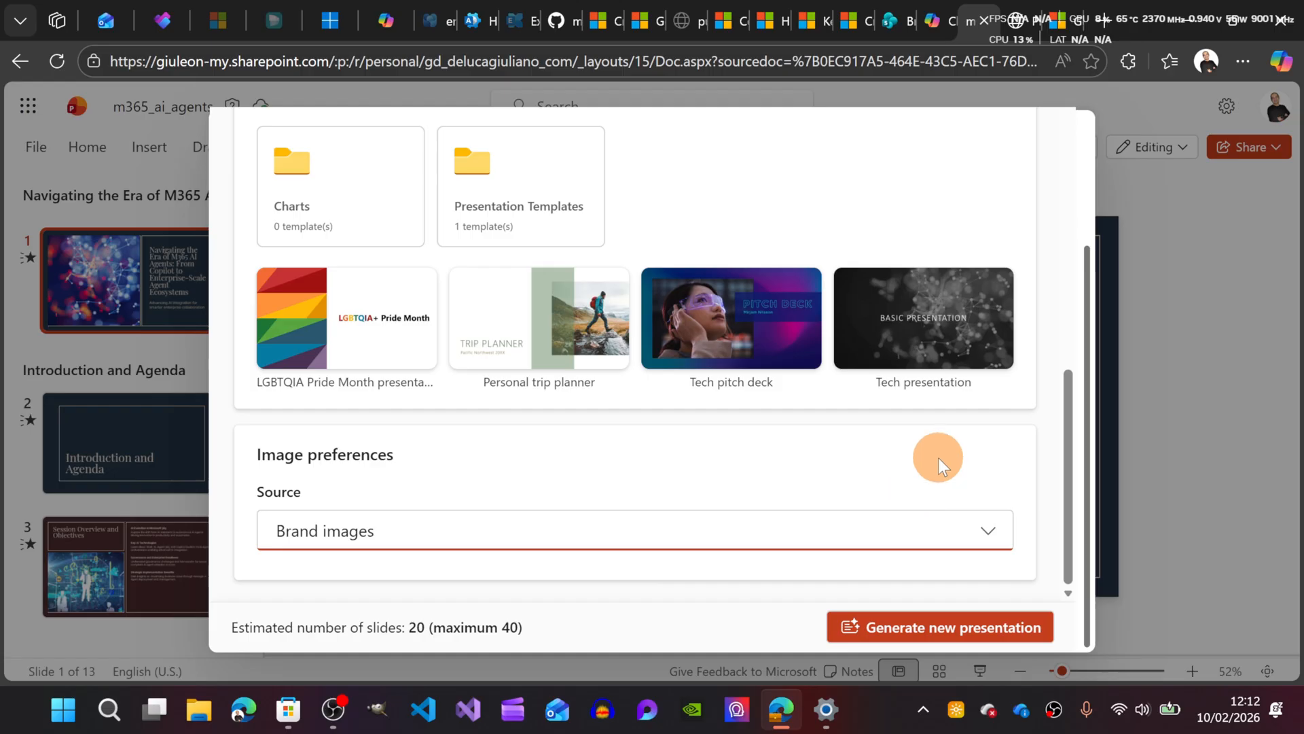
scroll(951, 437, "up", 10)
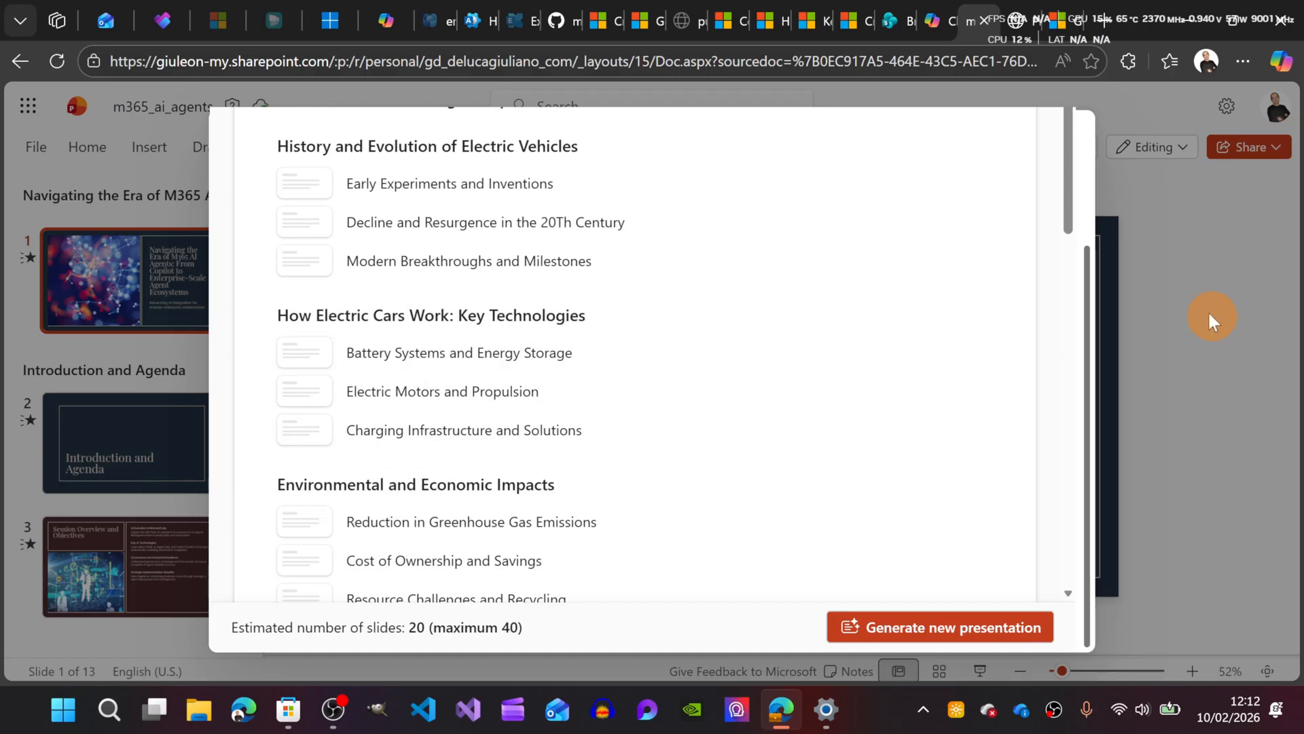
scroll(952, 387, "up", 4)
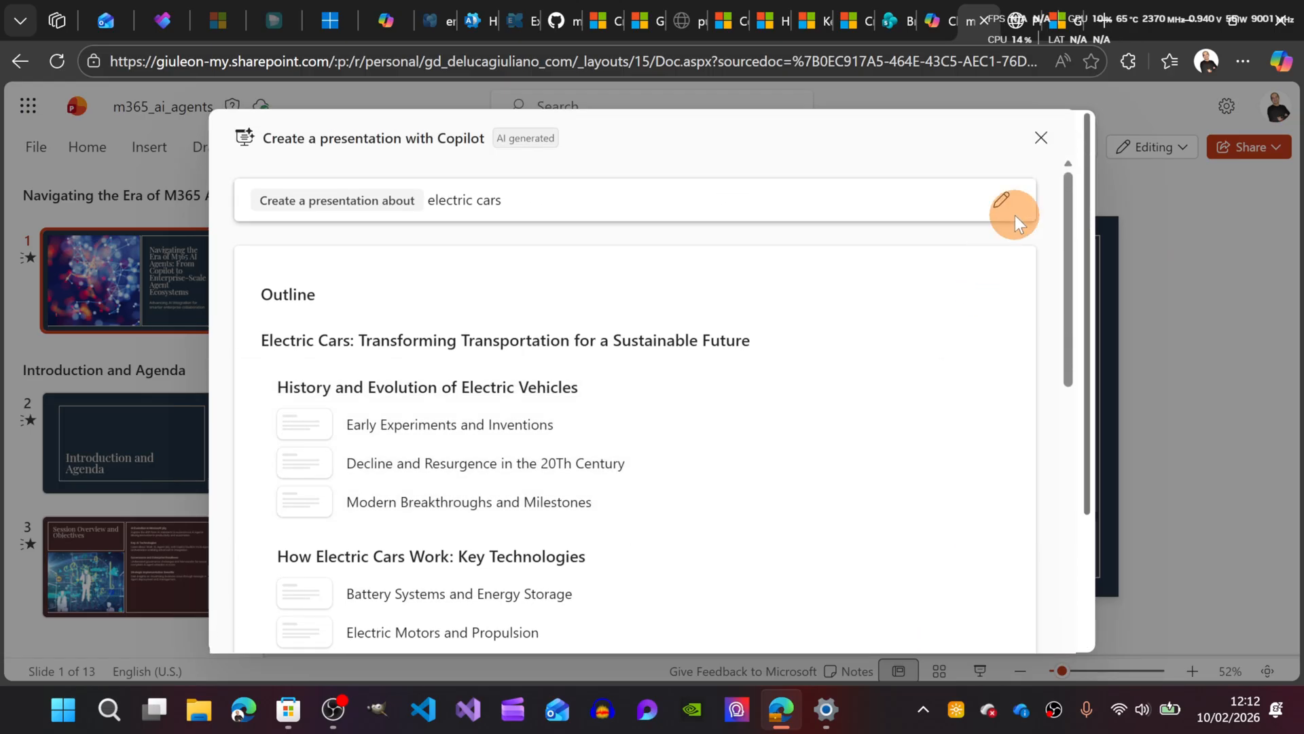
left_click(1043, 139)
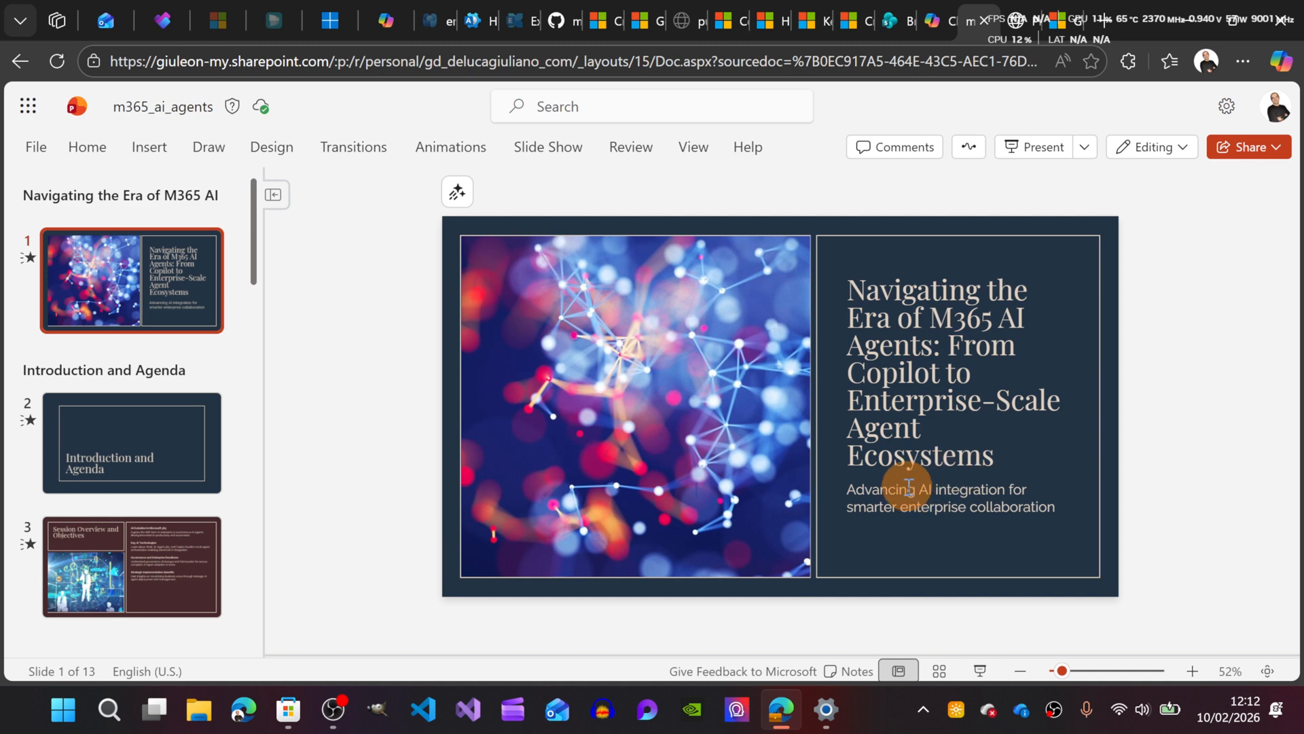
- Switch to the PowerPoint desktop app and open the m365_ai_agents.pptx presentation
key("super")
type("powe")
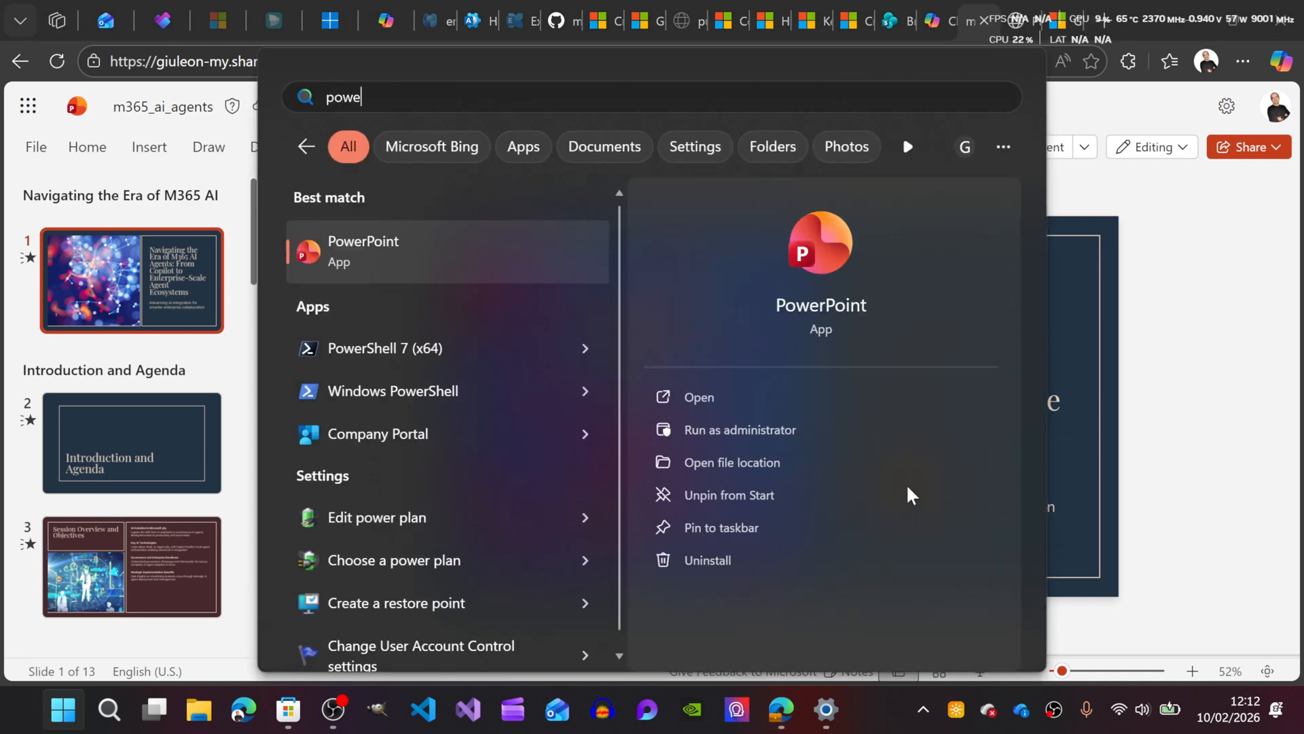
key("Return")
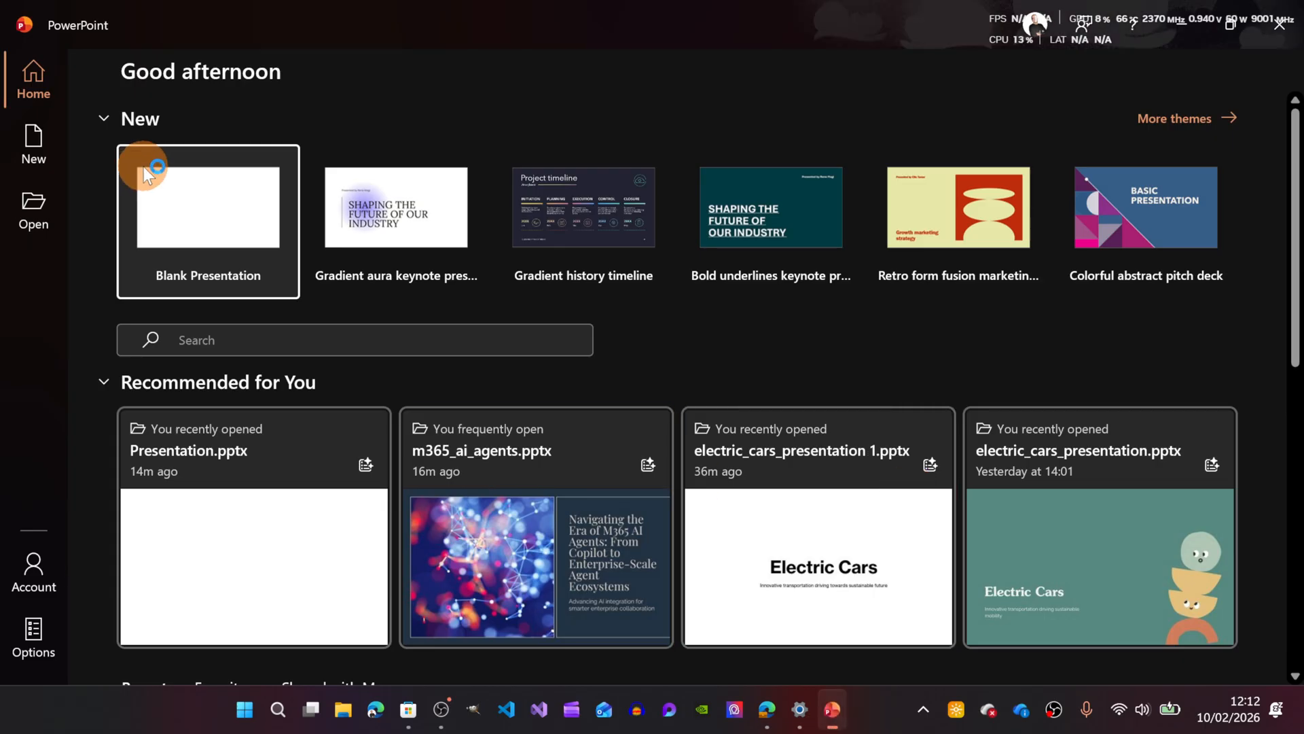
scroll(379, 466, "down", 1)
left_click(515, 453)
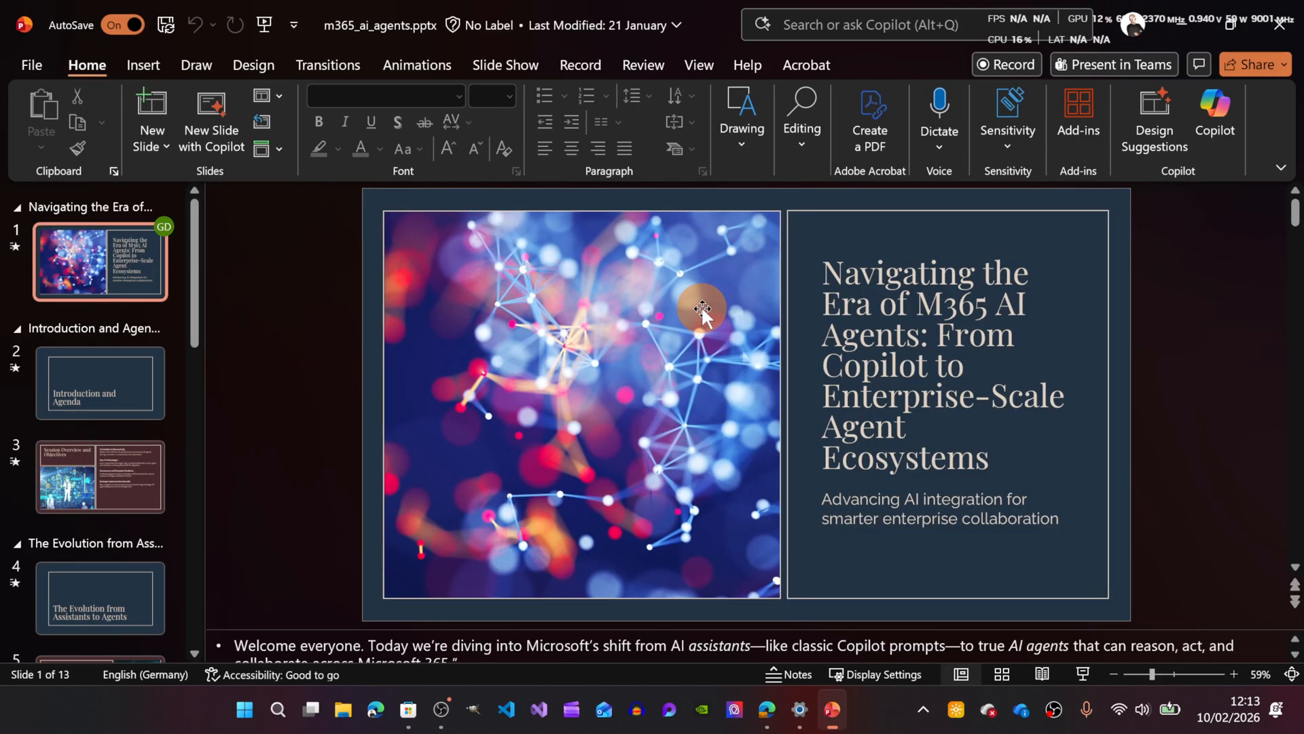
- Start a new slide with Copilot after slide 1, try Brand images as its image source, and dismiss the dialog
left_click(124, 374)
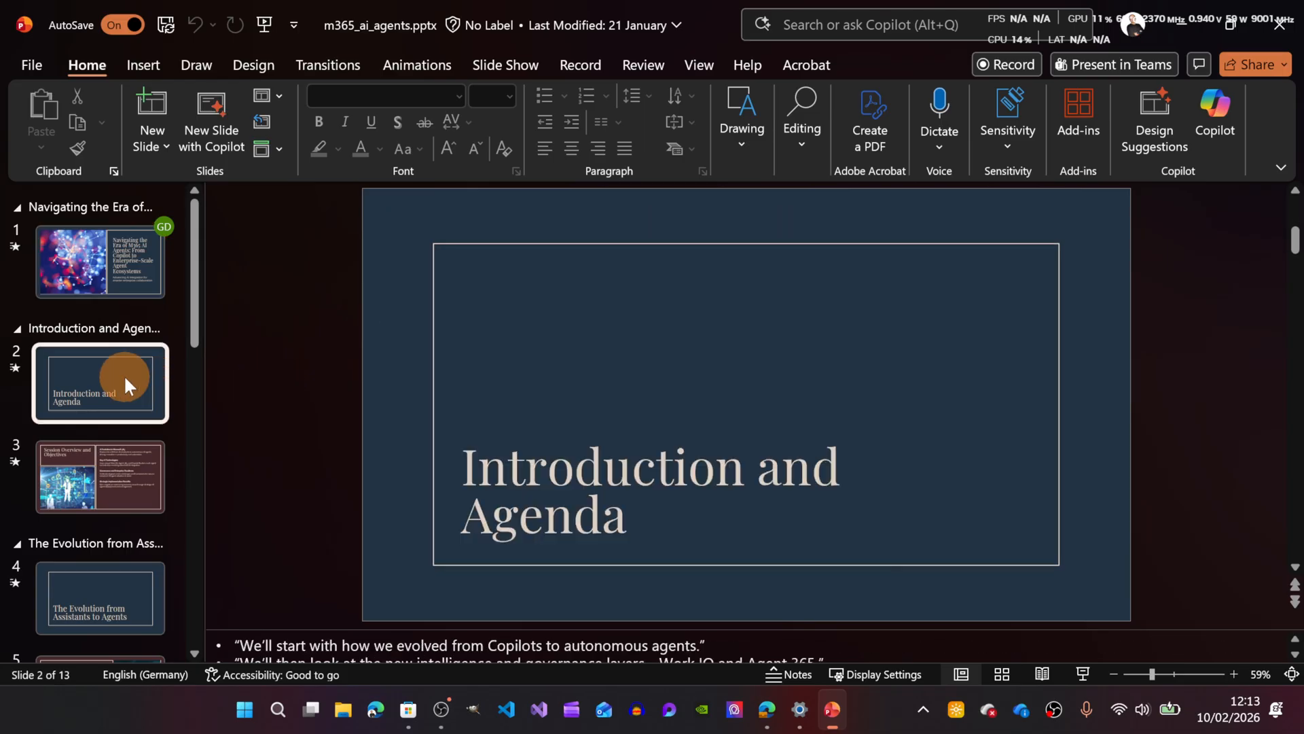
left_click(109, 264)
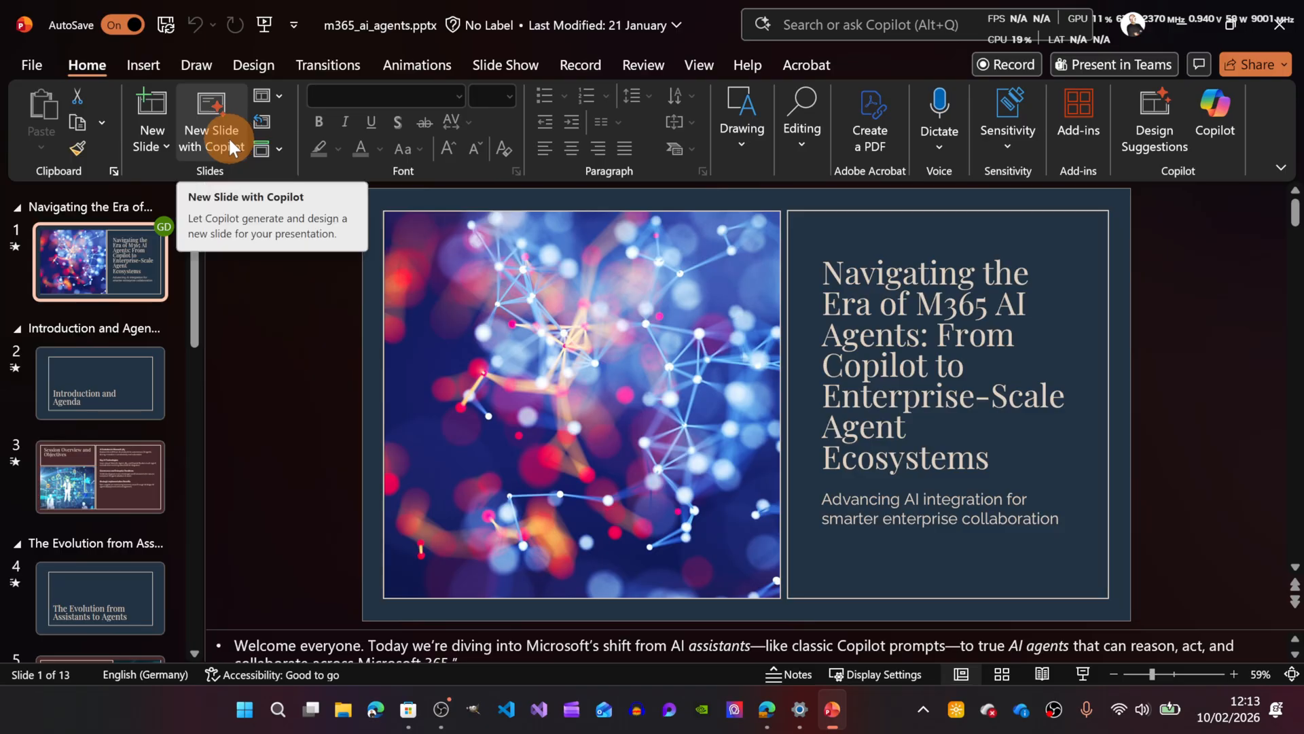
left_click(205, 138)
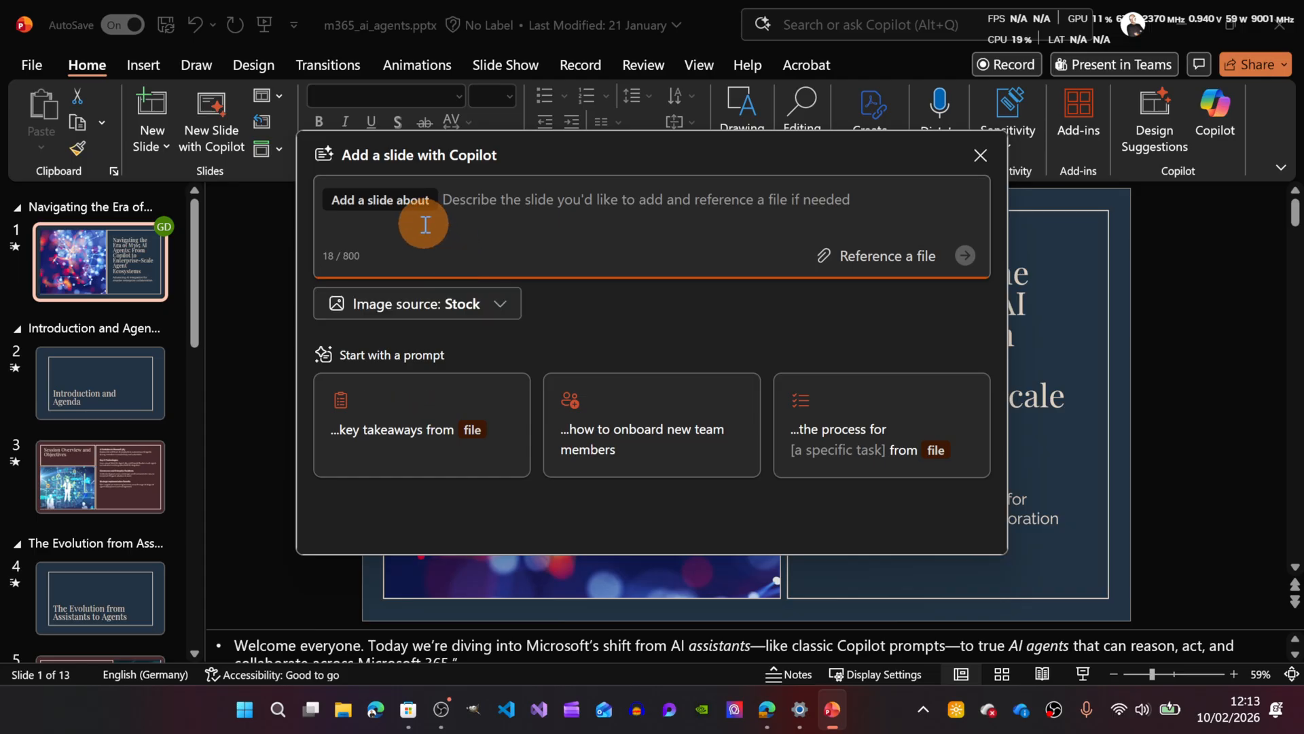
left_click(495, 319)
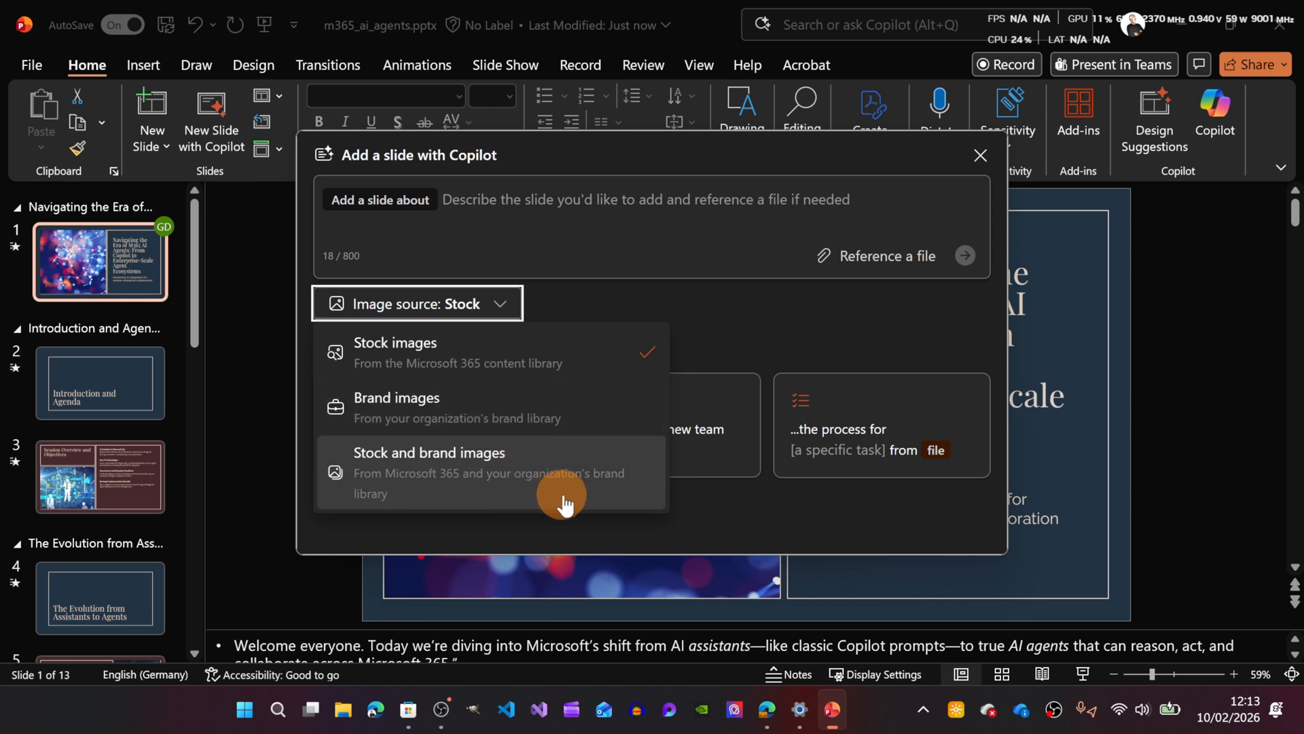
left_click(497, 433)
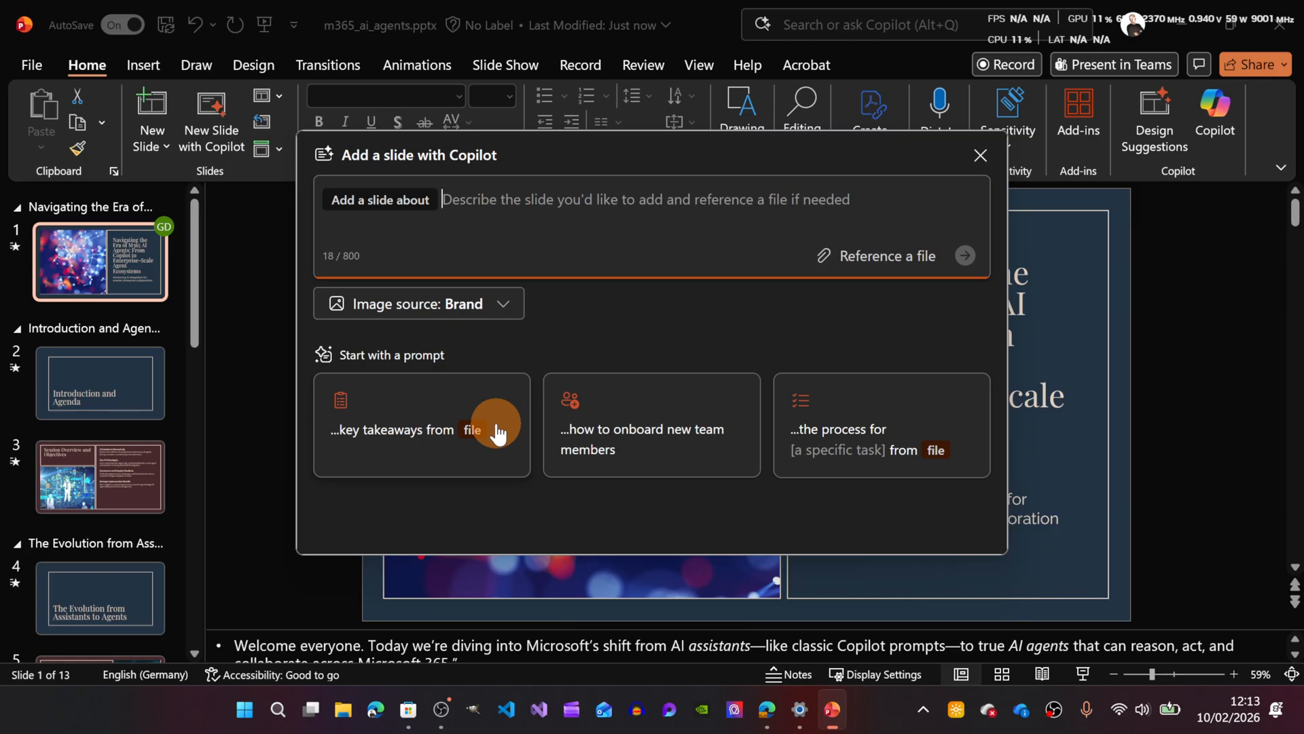
left_click(495, 304)
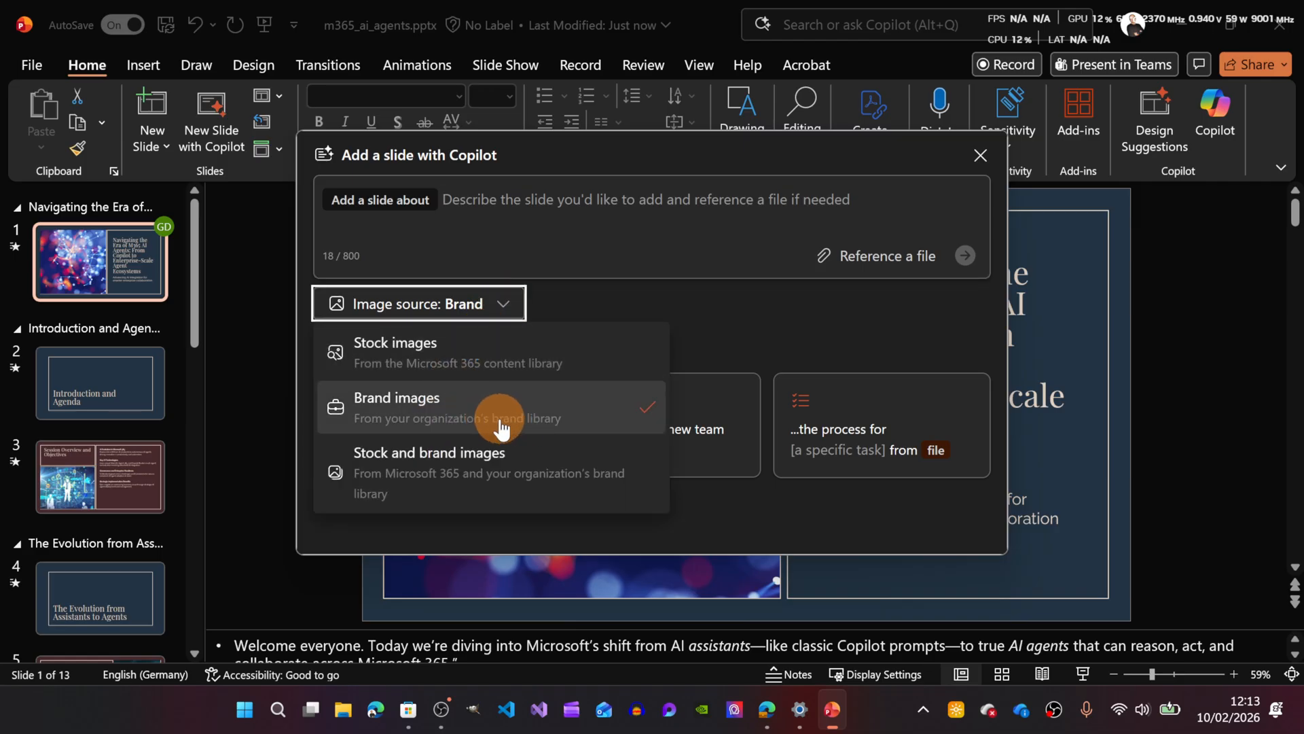
left_click(693, 291)
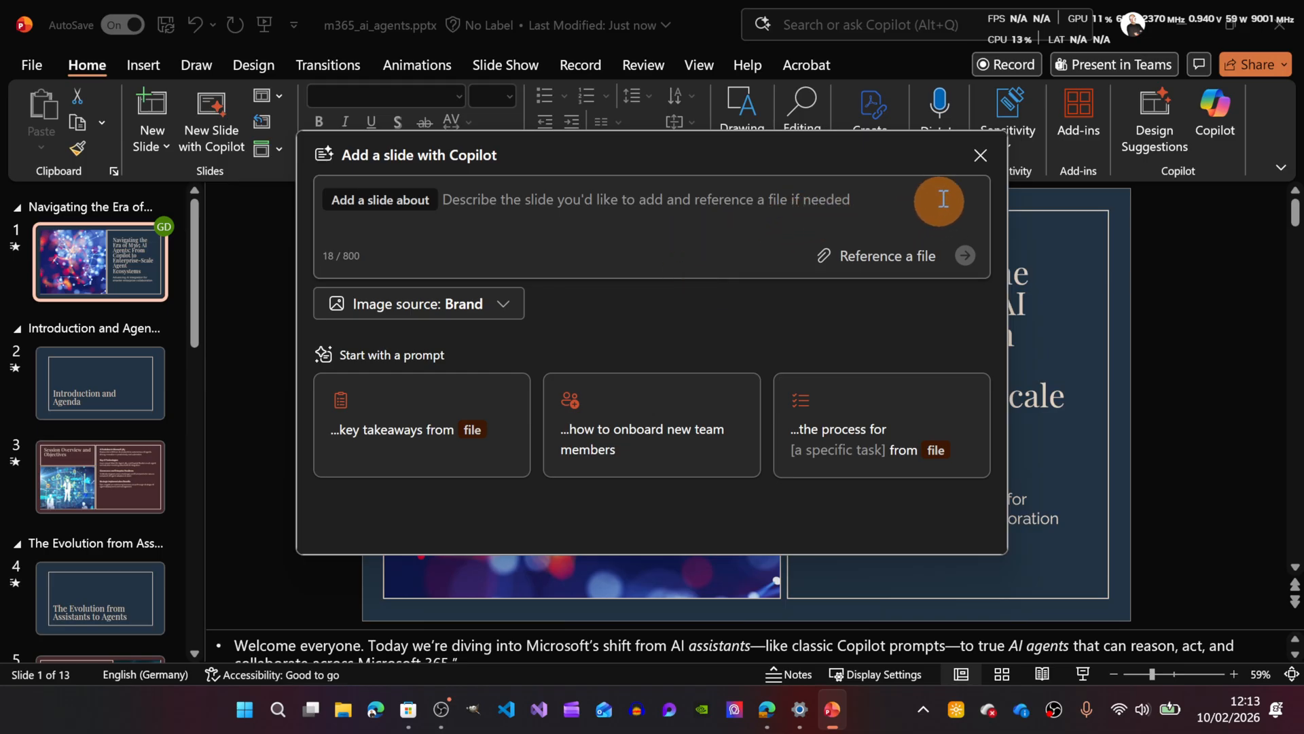
left_click(979, 158)
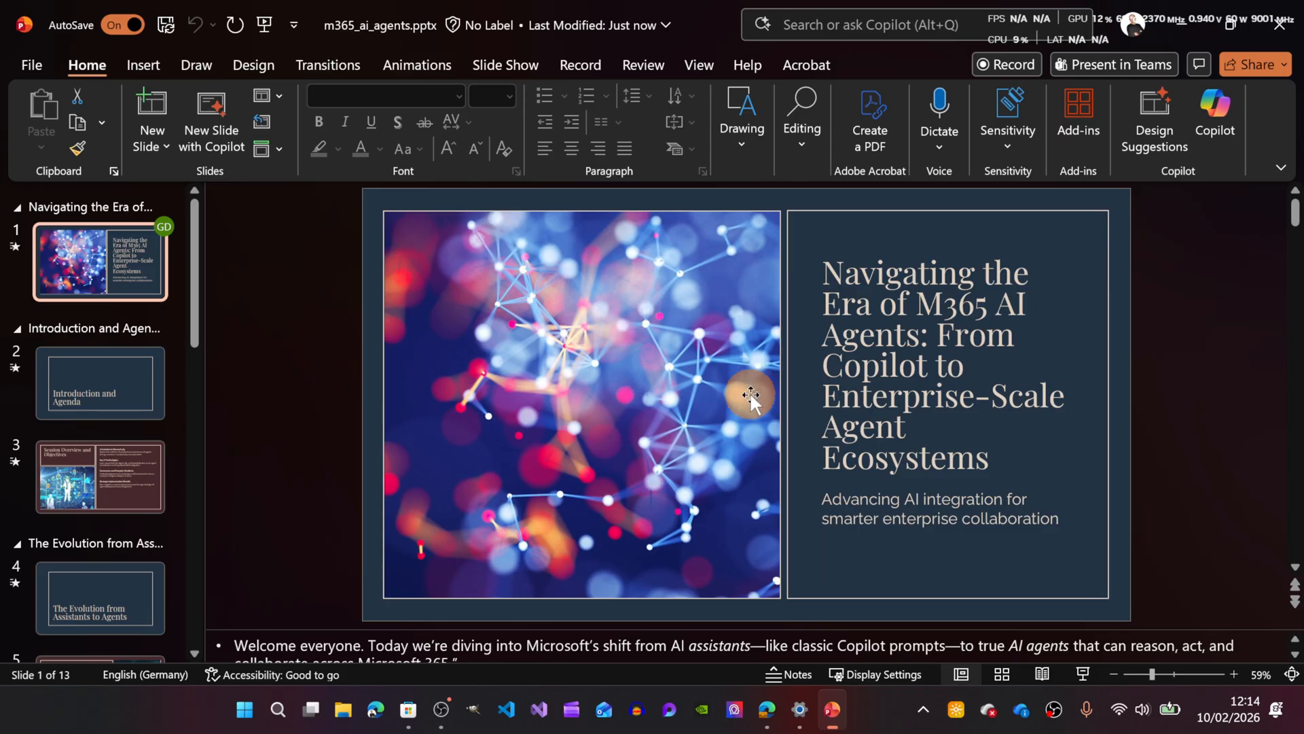
- Switch to the Brand Guide SharePoint site in the browser and open the StockImages library from its site contents
left_click(767, 710)
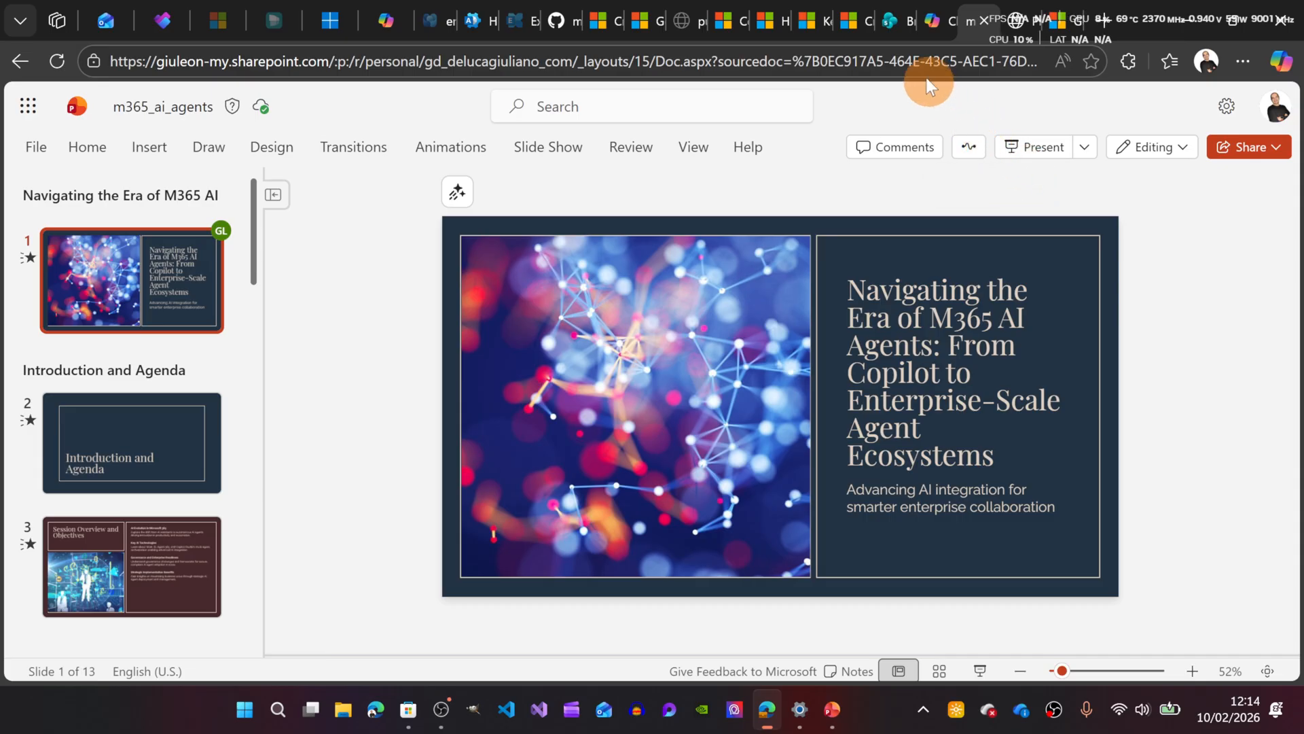
left_click(890, 20)
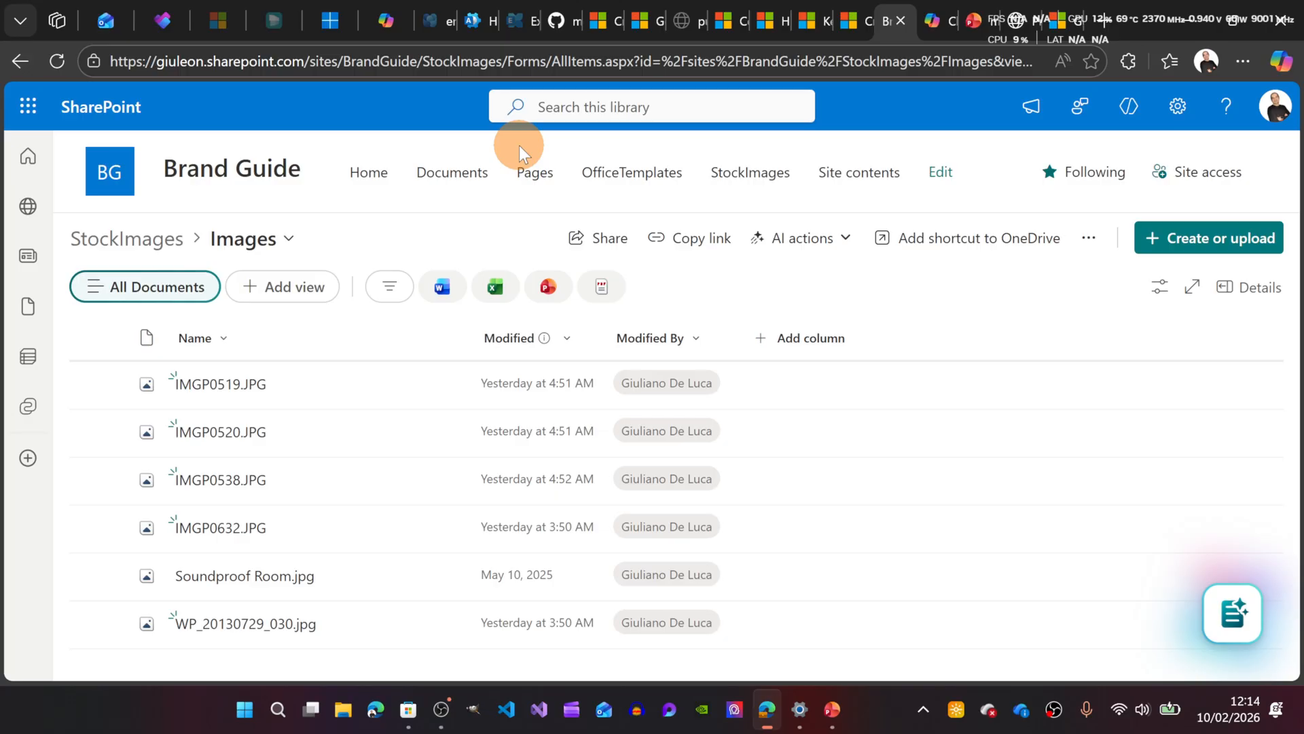
left_click(186, 167)
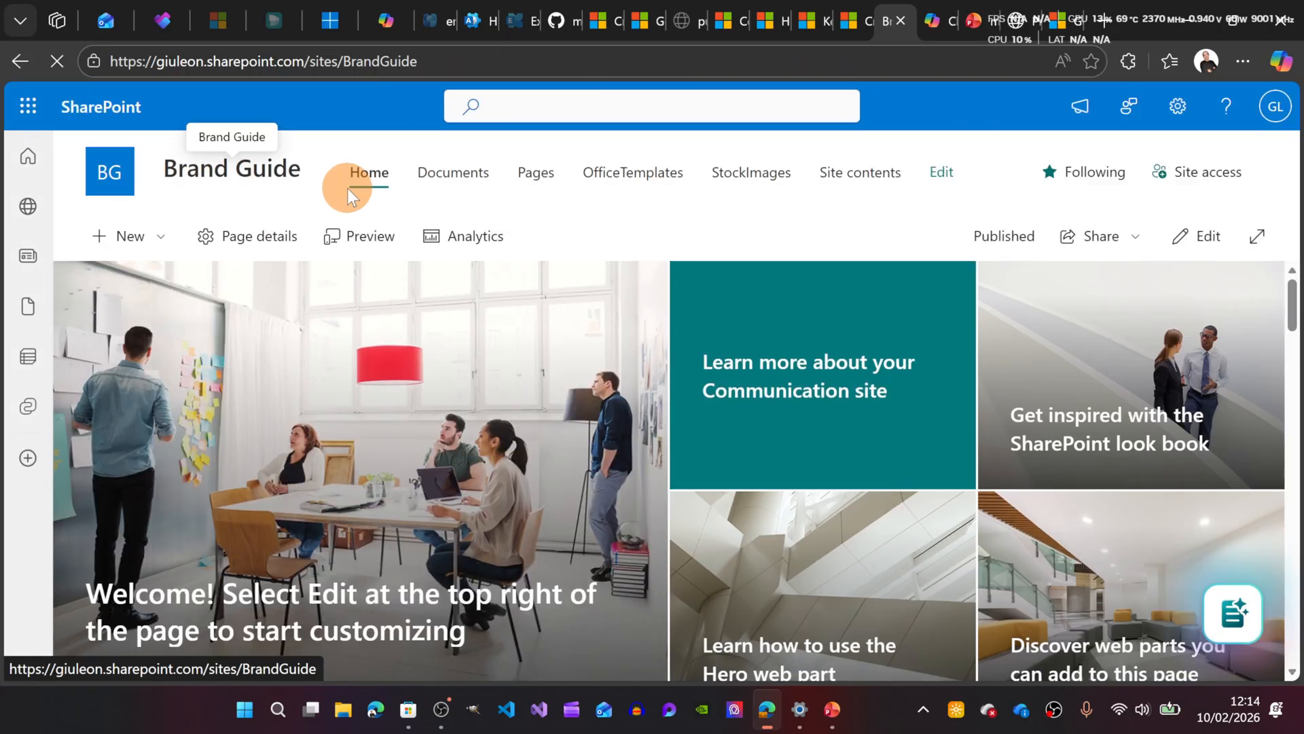
left_click(1177, 109)
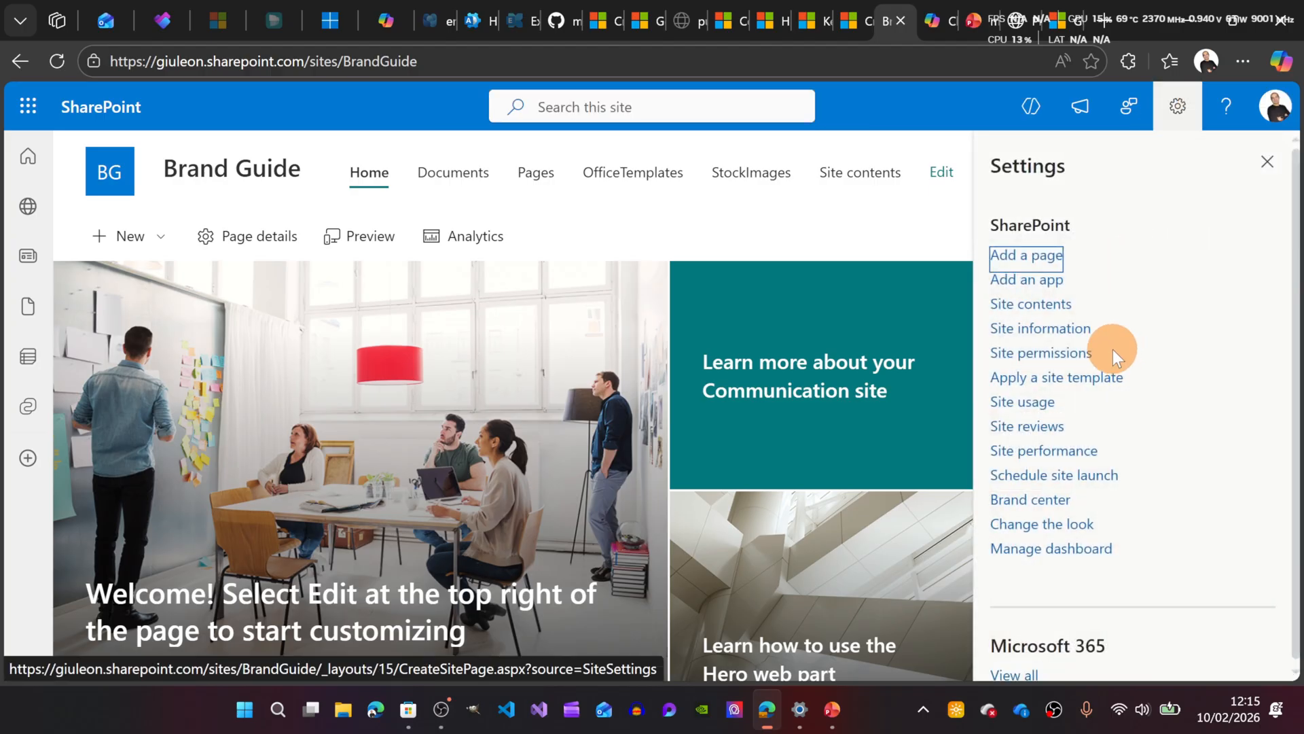
left_click(1046, 304)
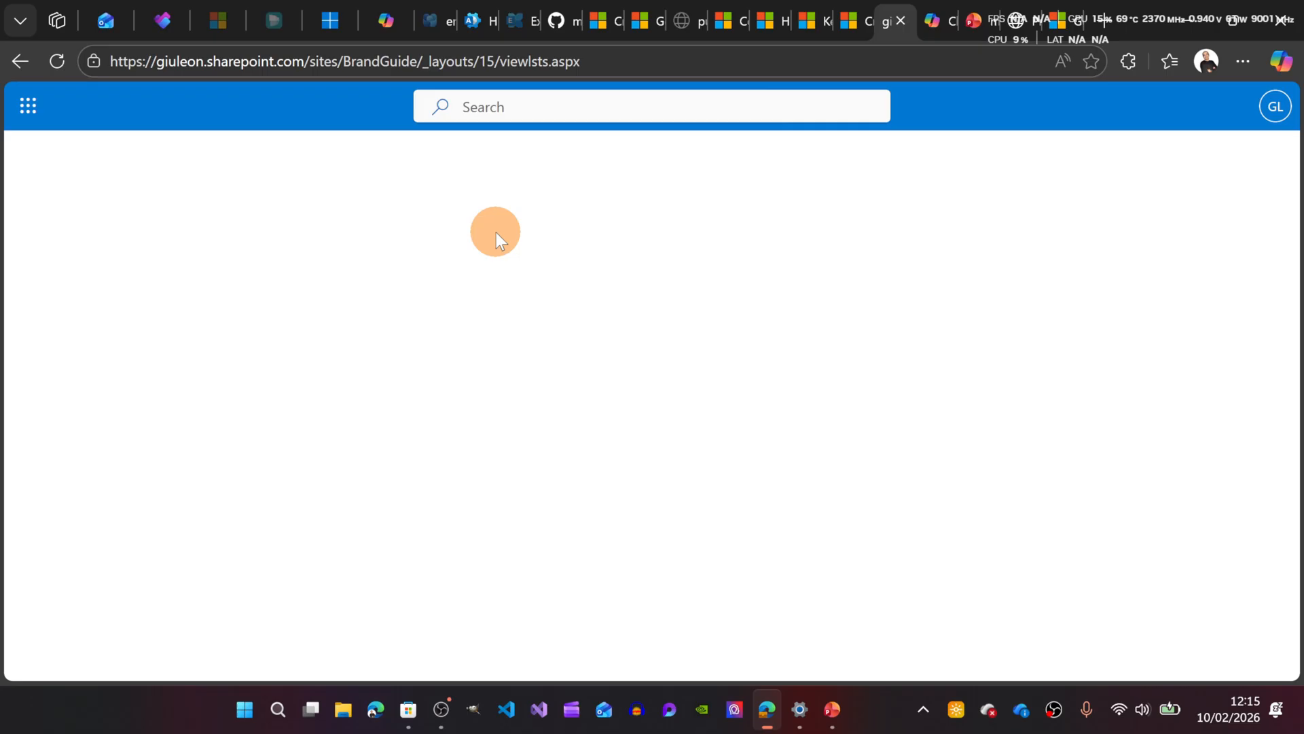
scroll(320, 301, "down", 3)
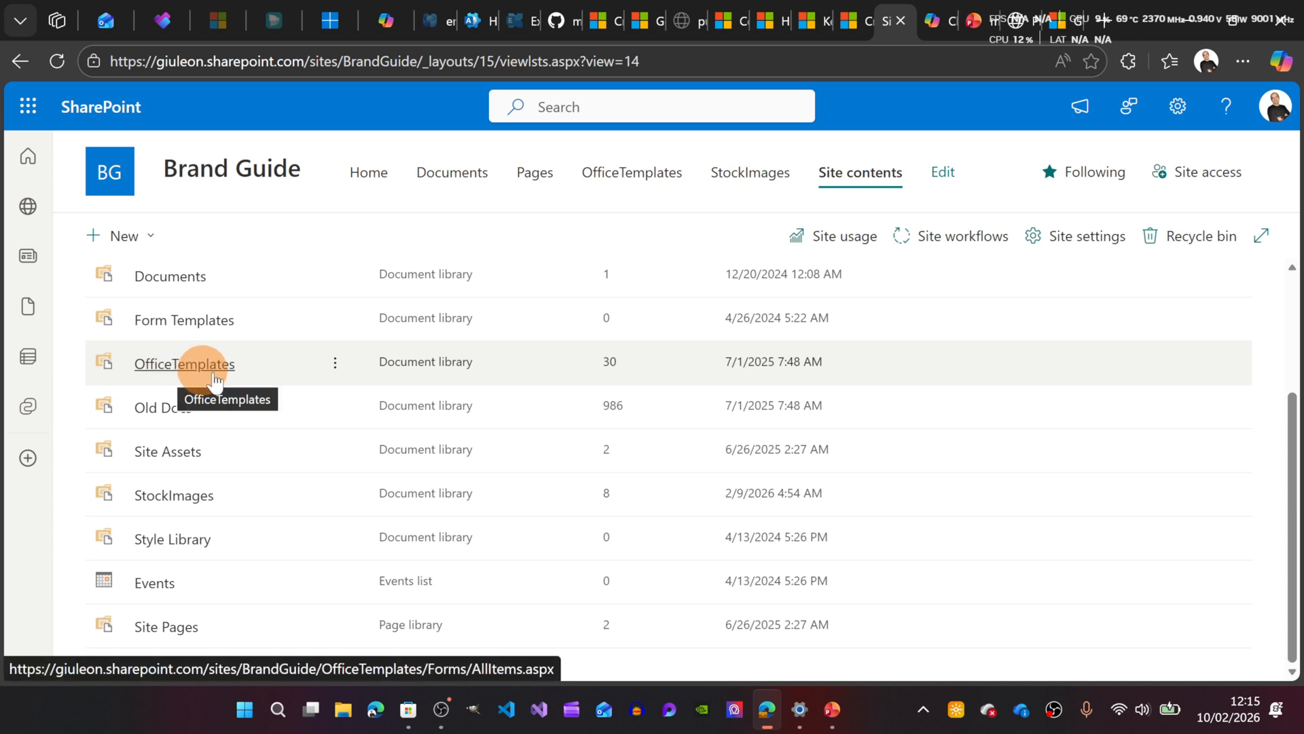
left_click(190, 500)
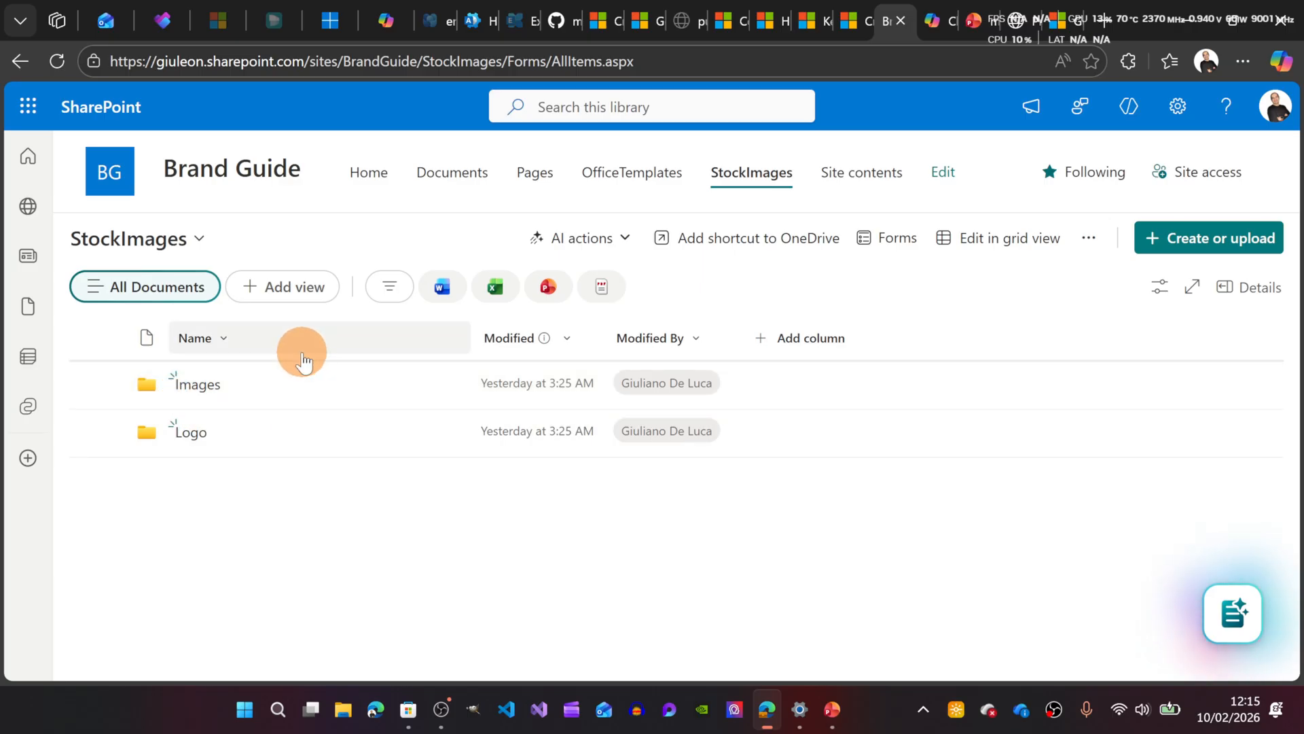
- Switch back to the PowerPoint desktop app and open the Brand Images picker for inserting a picture
left_click(841, 707)
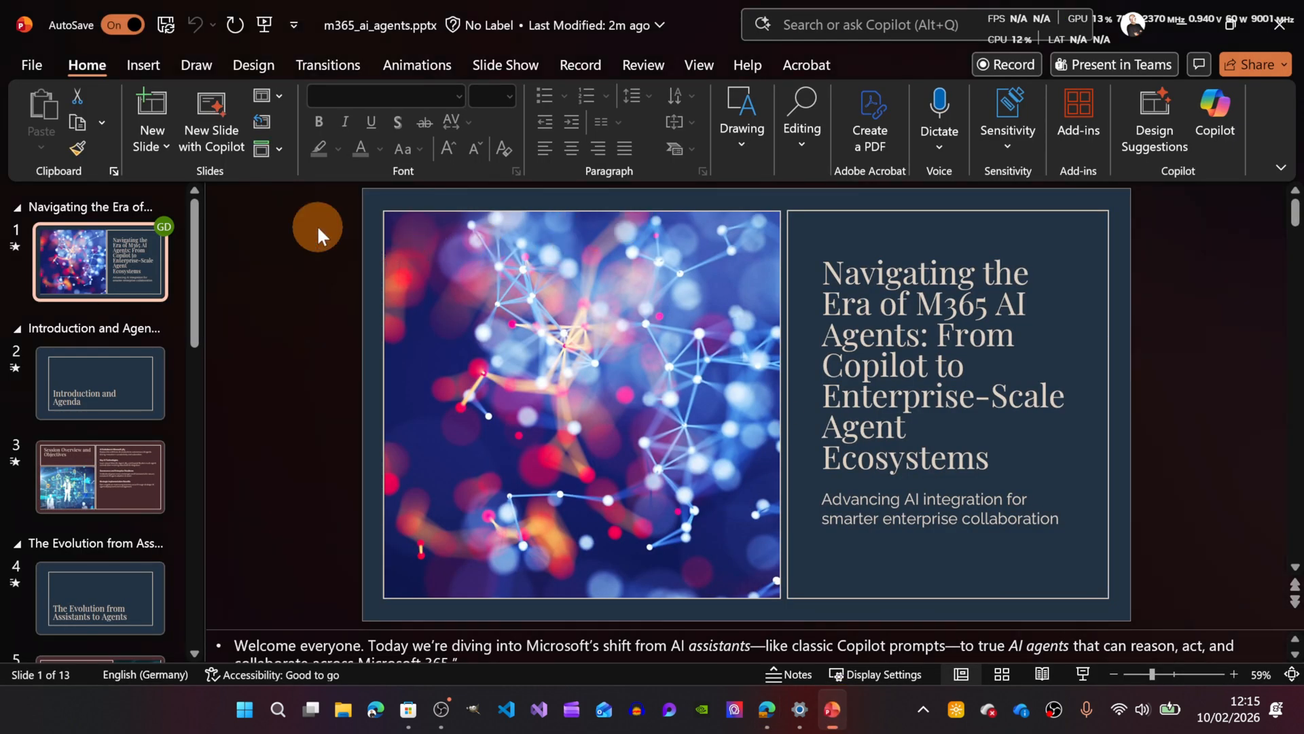
left_click(136, 63)
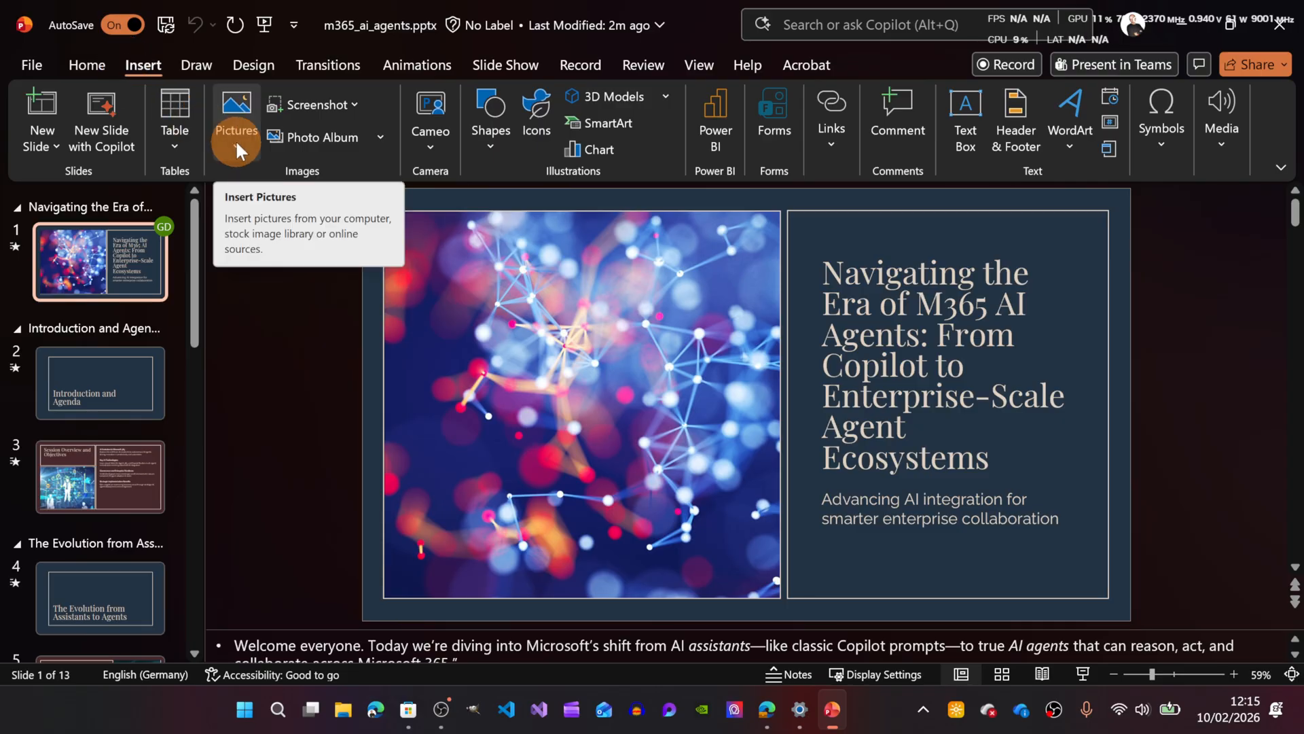
left_click(235, 140)
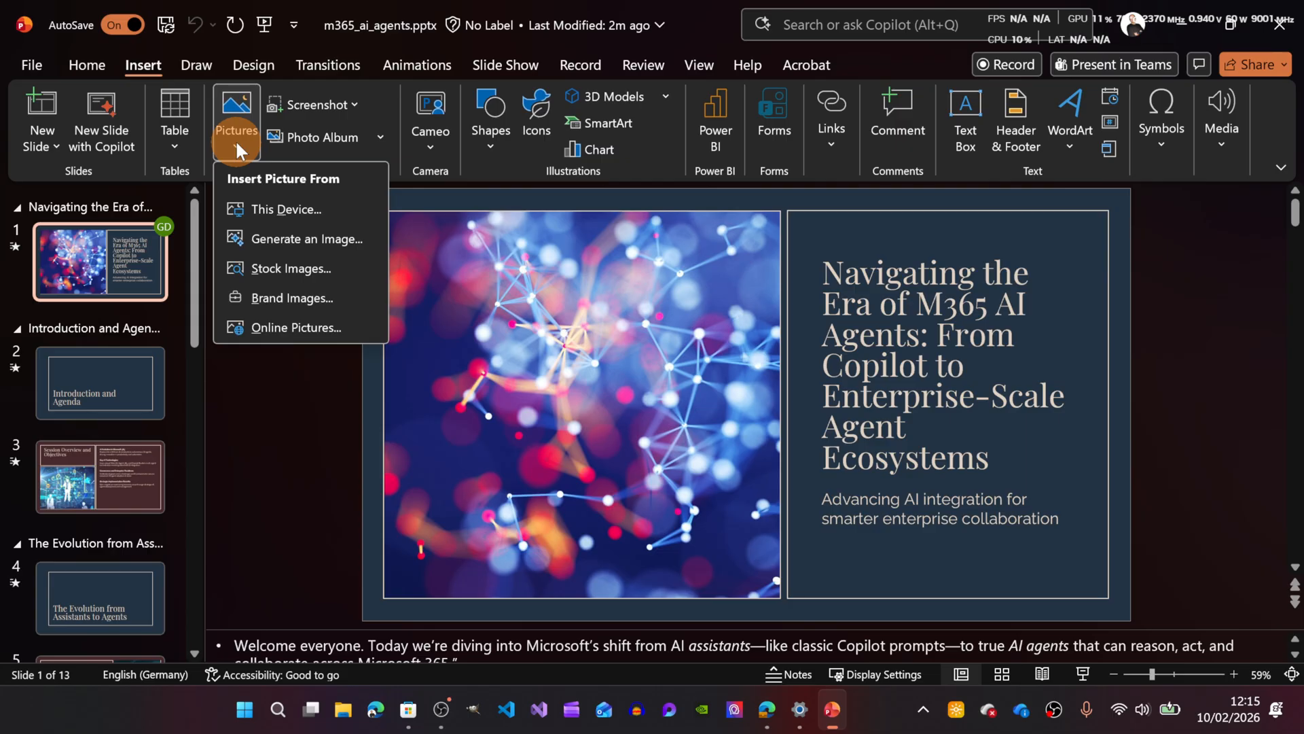
left_click(275, 304)
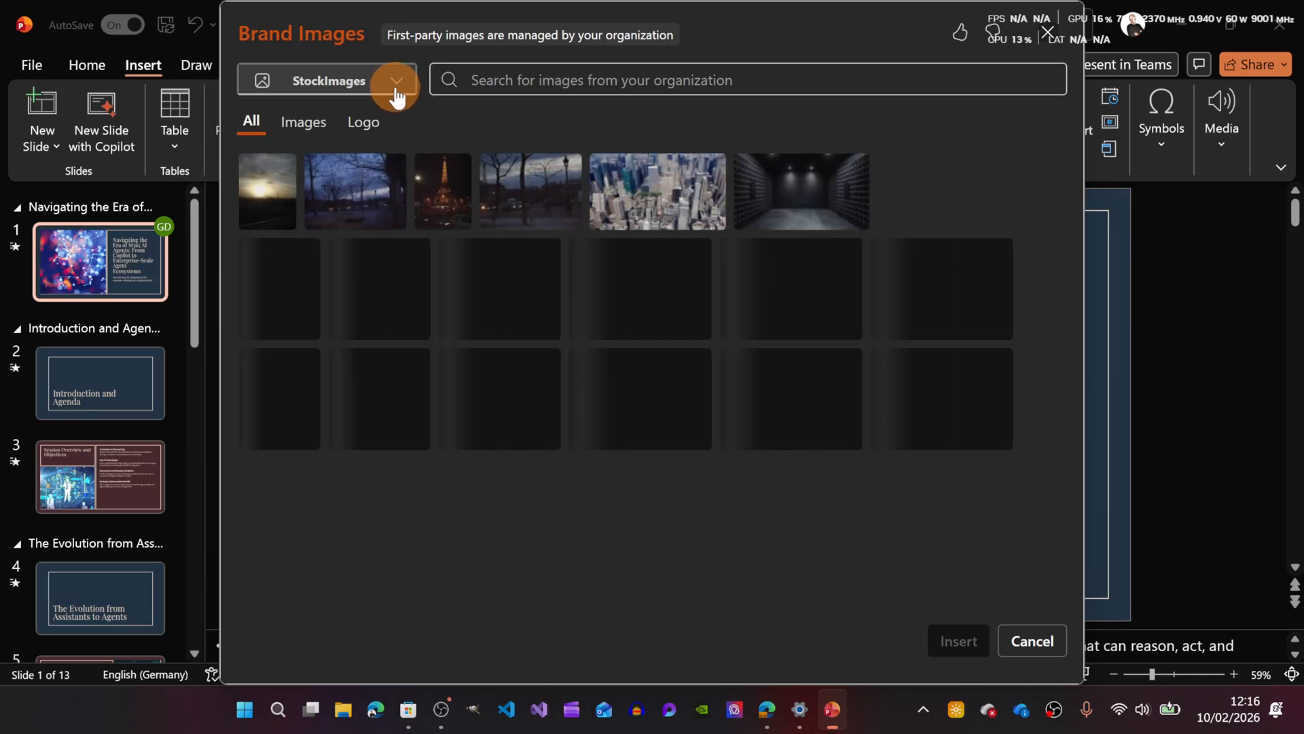
- Check which brand image libraries the Brand Images picker offers
left_click(395, 87)
left_click(396, 85)
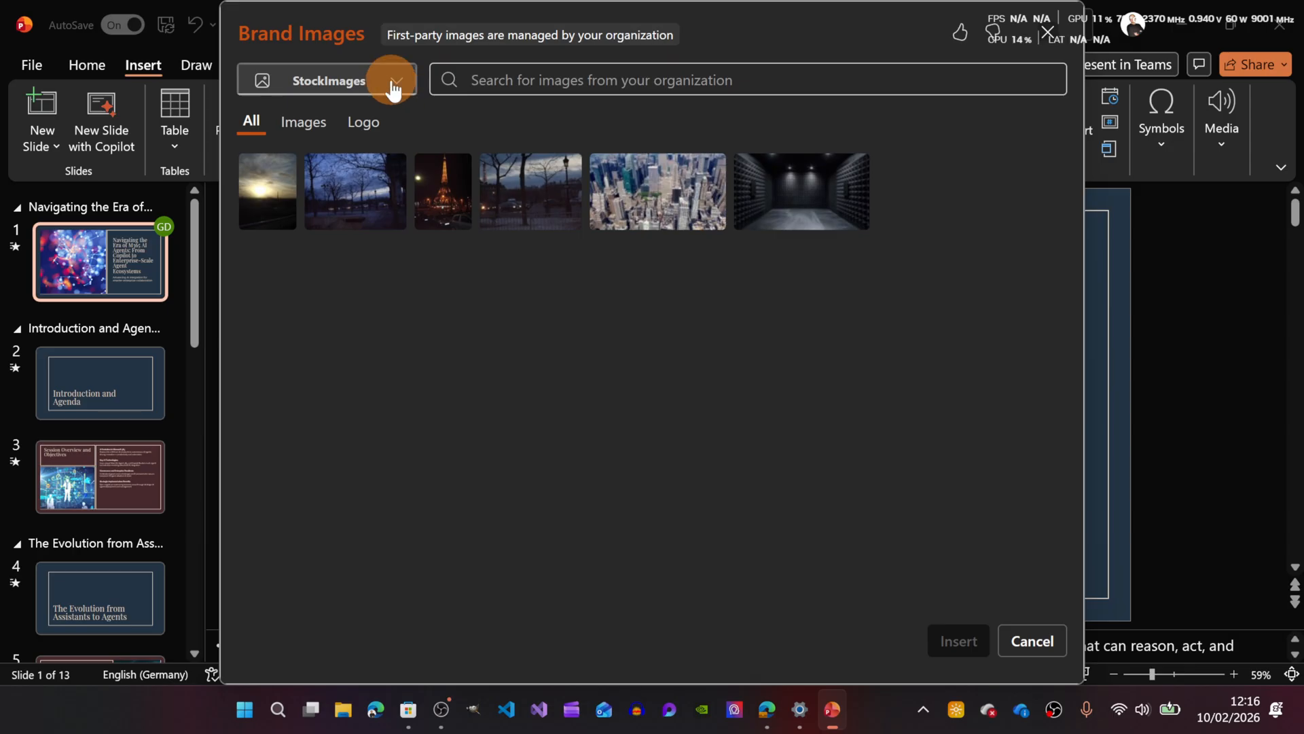
left_click(393, 85)
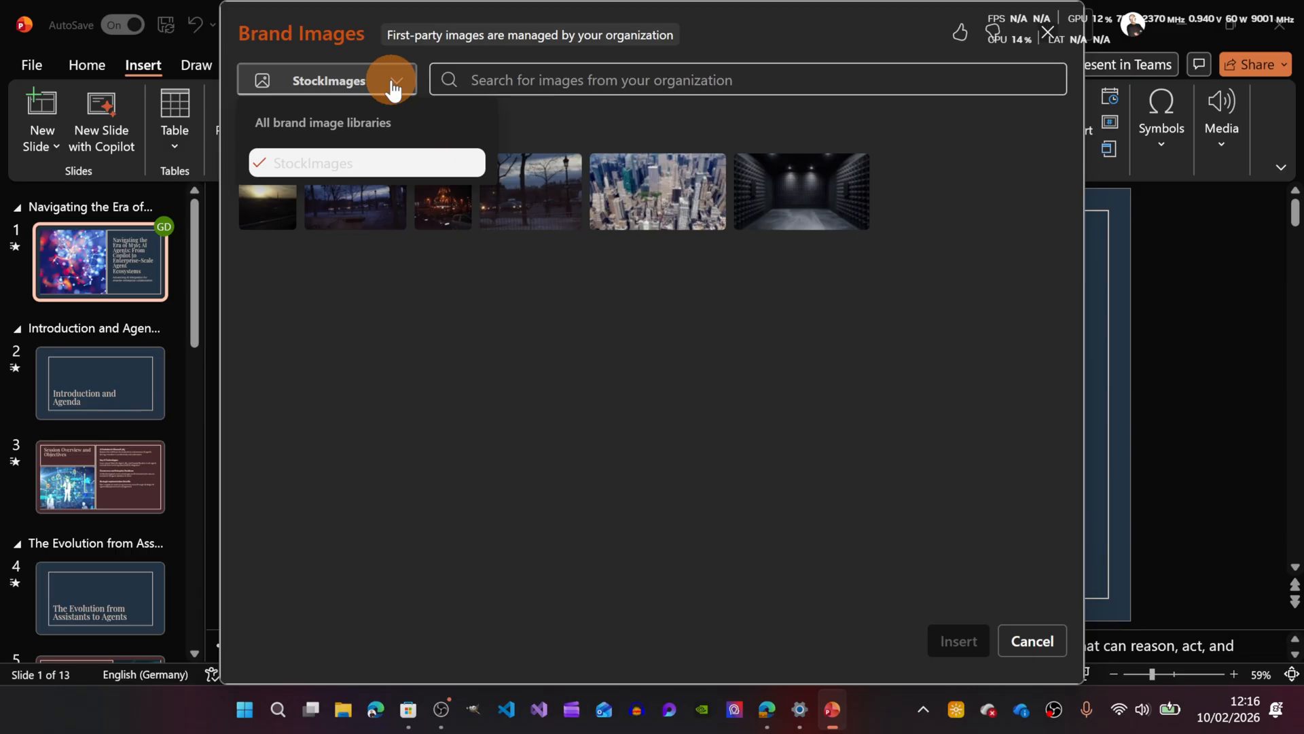
left_click(393, 85)
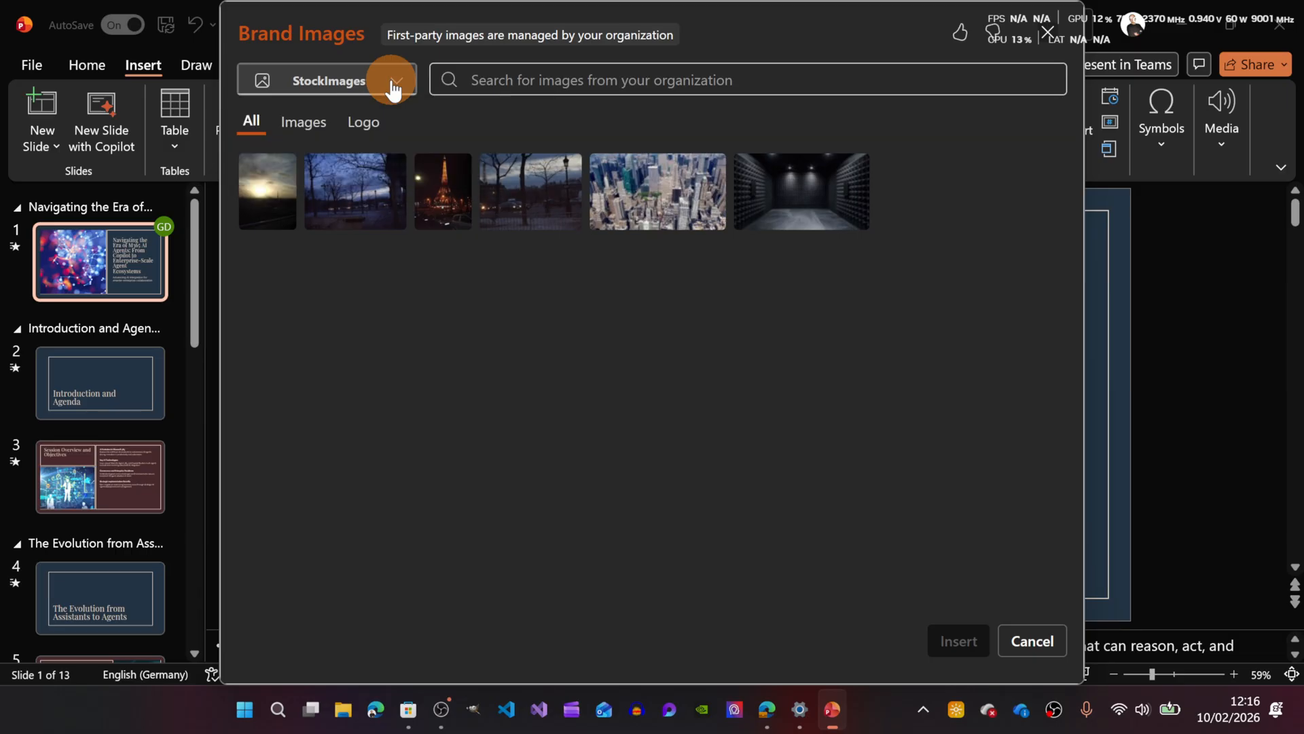
- Browse the Images and Logo categories of the StockImages library in the Brand Images picker
left_click(309, 126)
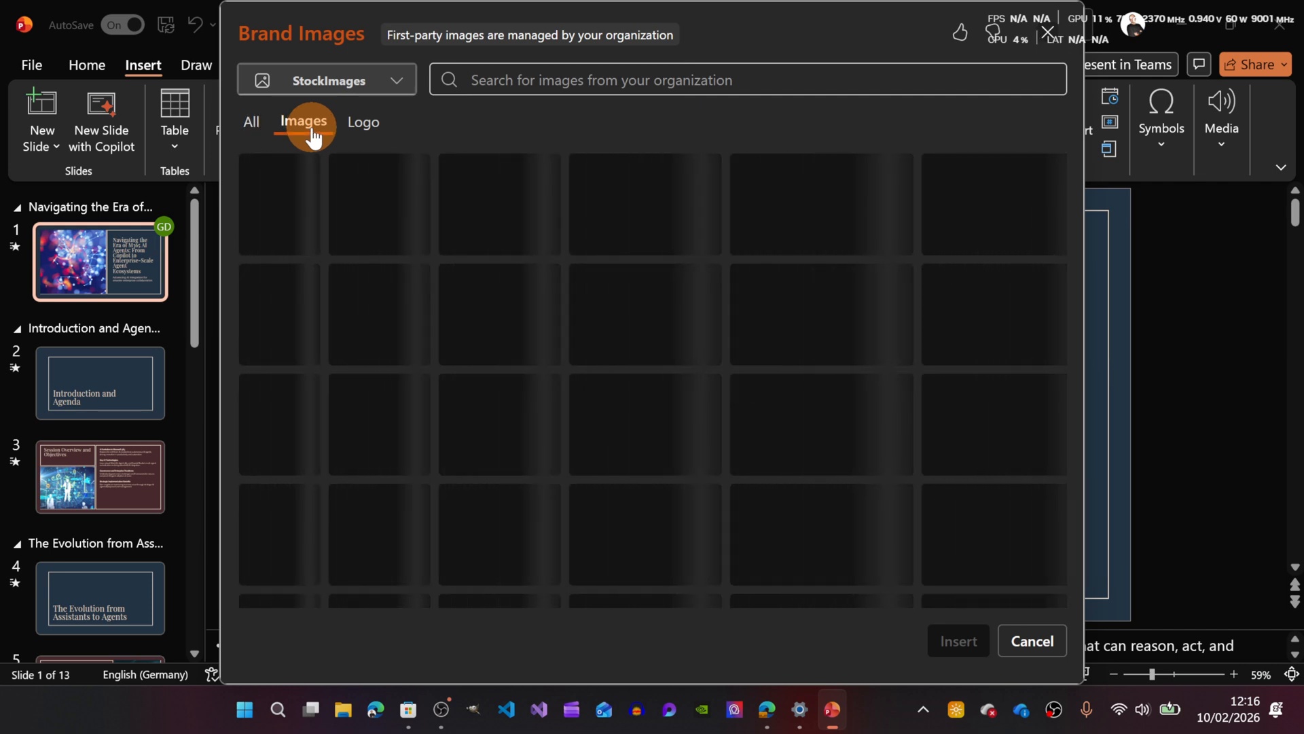
left_click(357, 132)
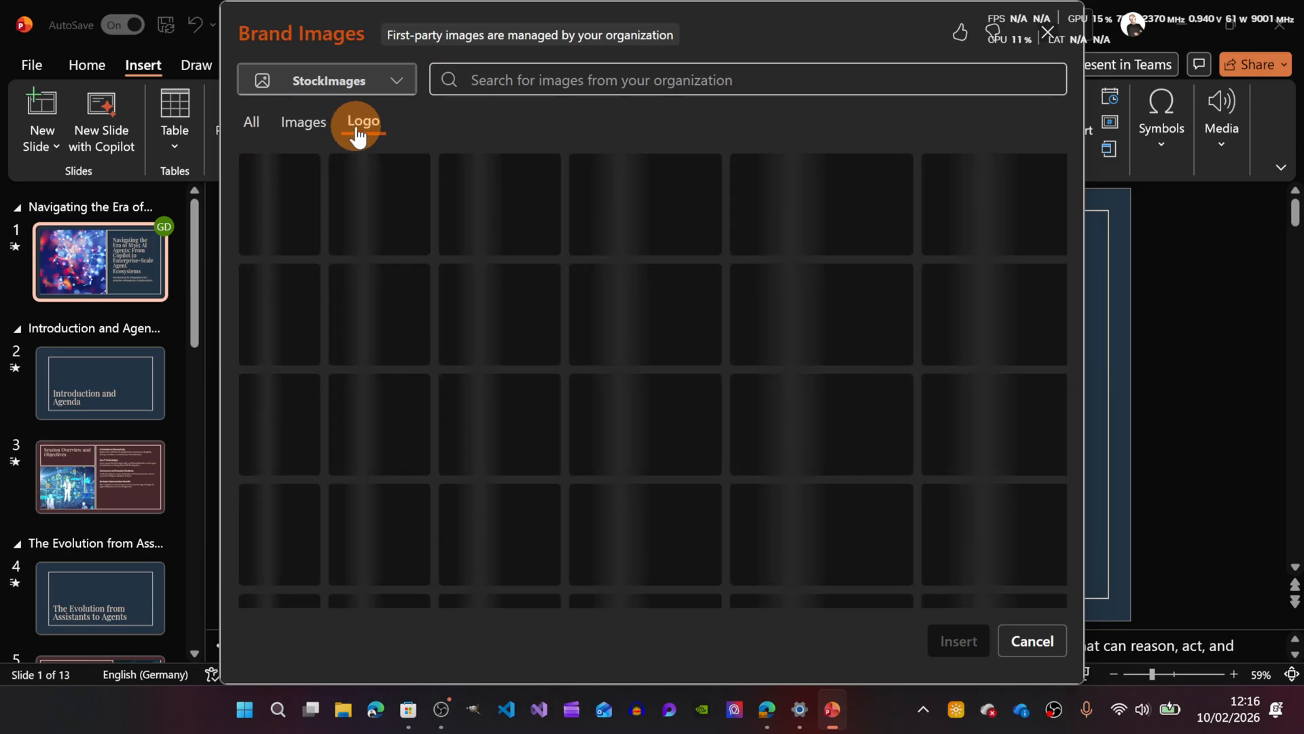
left_click(315, 133)
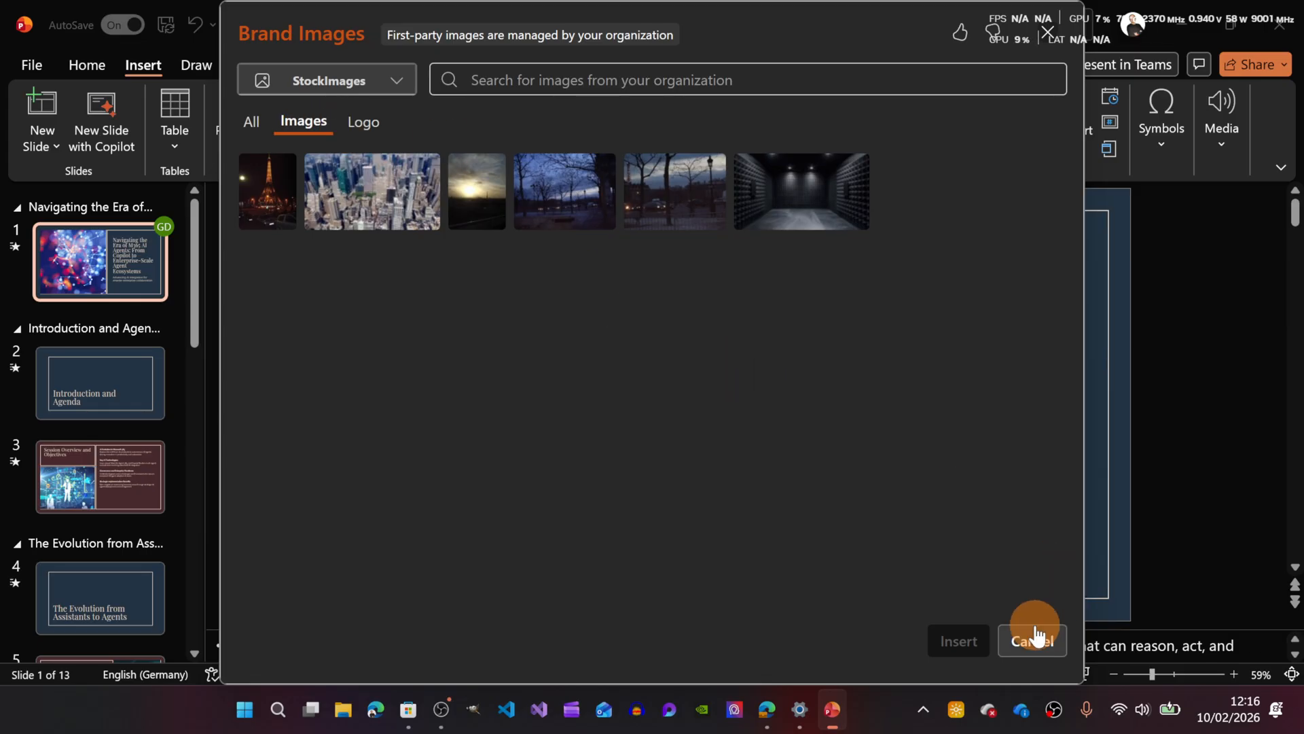
- Switch to the browser, open the Images folder of the StockImages library, and show the details of IMGP0519.JPG
left_click(771, 713)
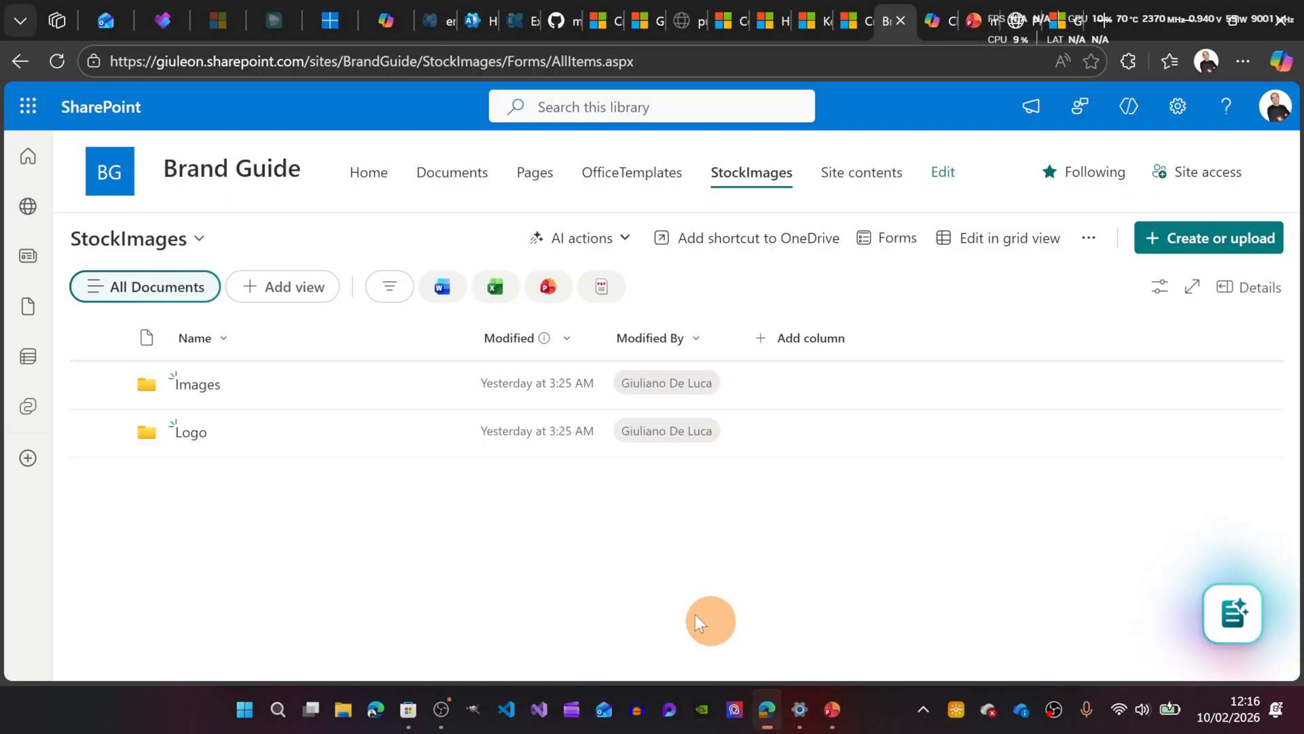
double_click(169, 385)
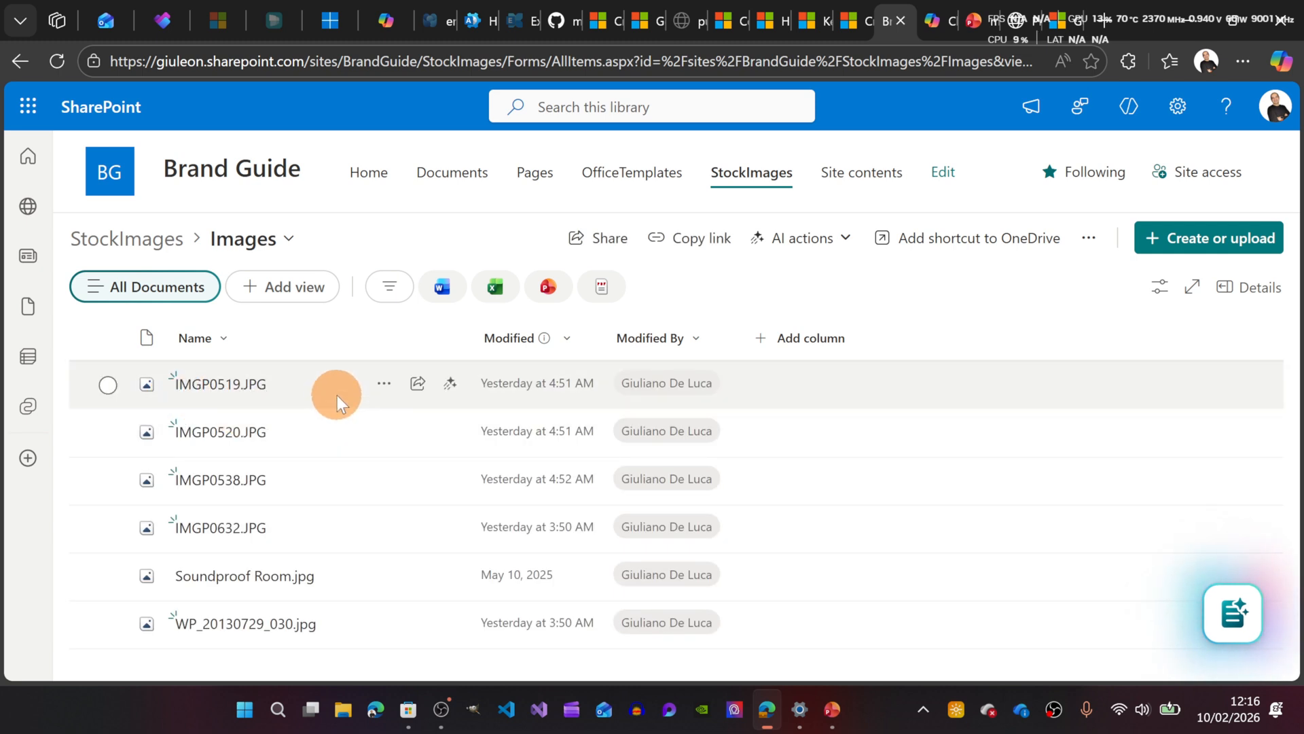
left_click(337, 395)
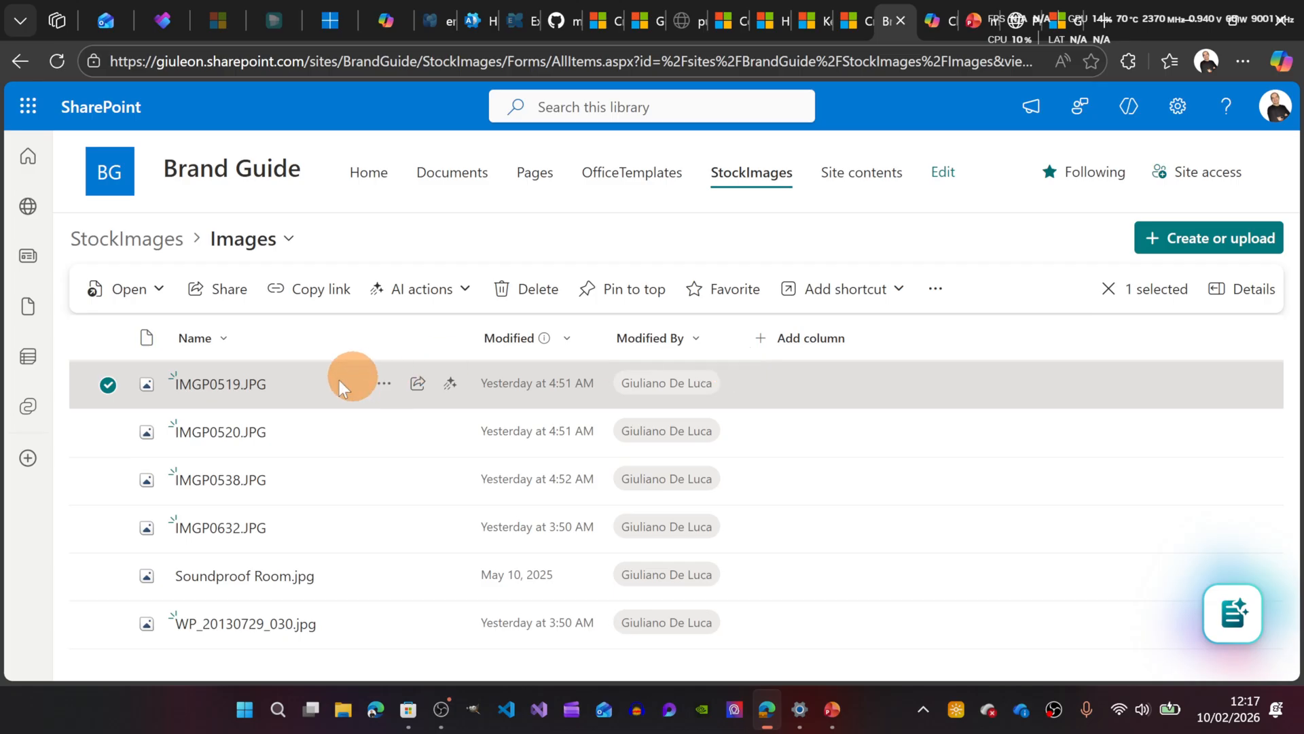
left_click(1253, 299)
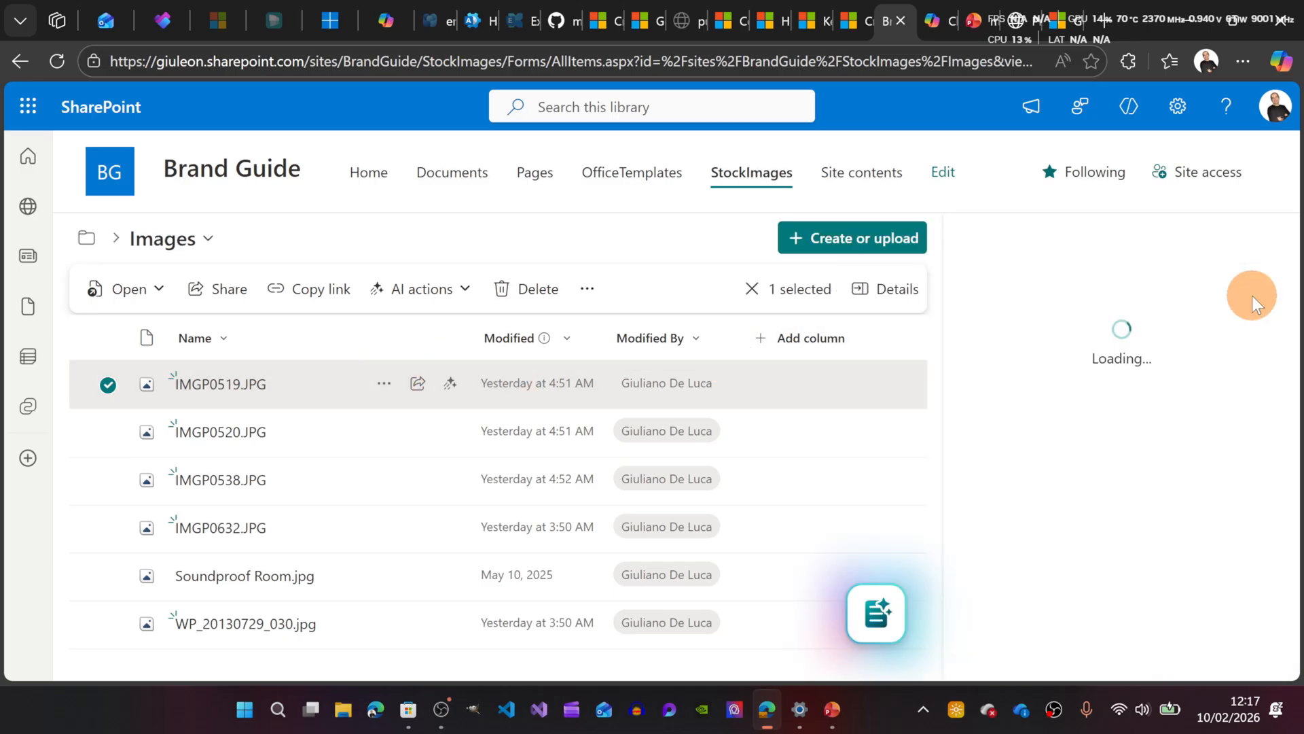
- Review the title and image tags in the details of IMGP0519.JPG
left_click(393, 385)
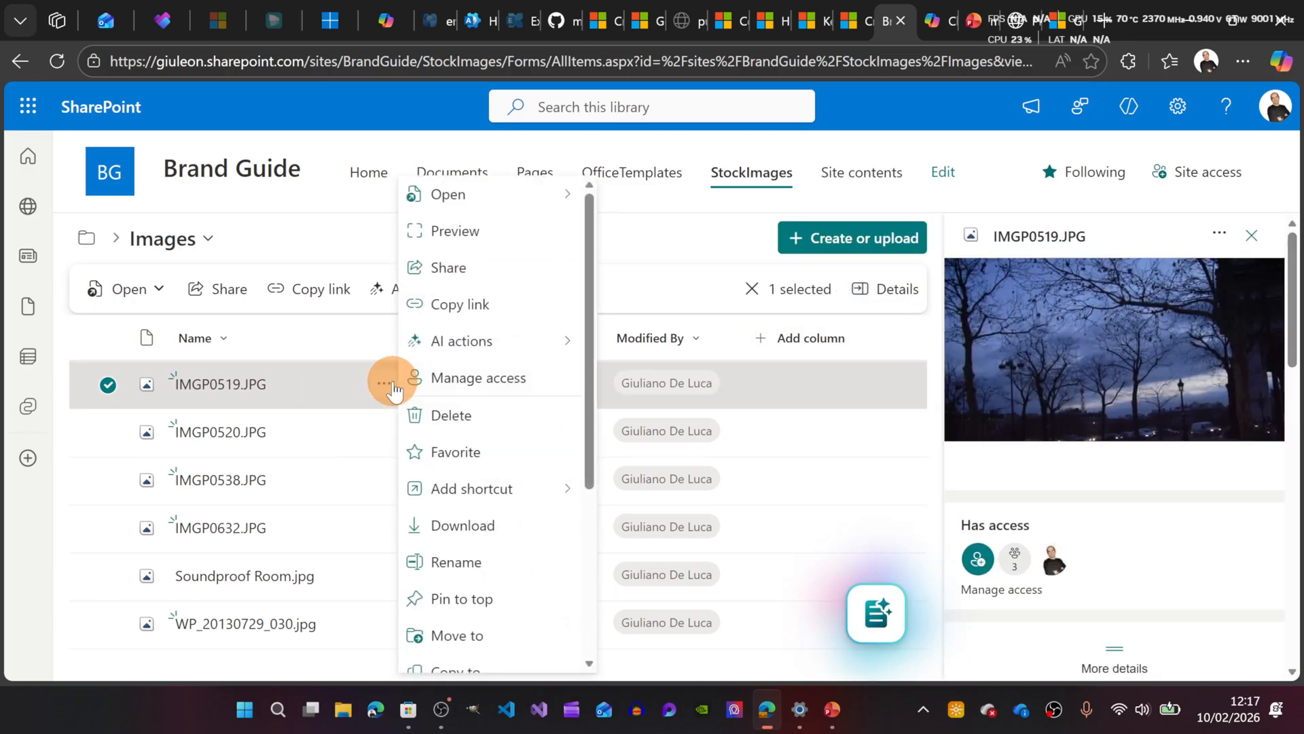
scroll(492, 530, "down", 3)
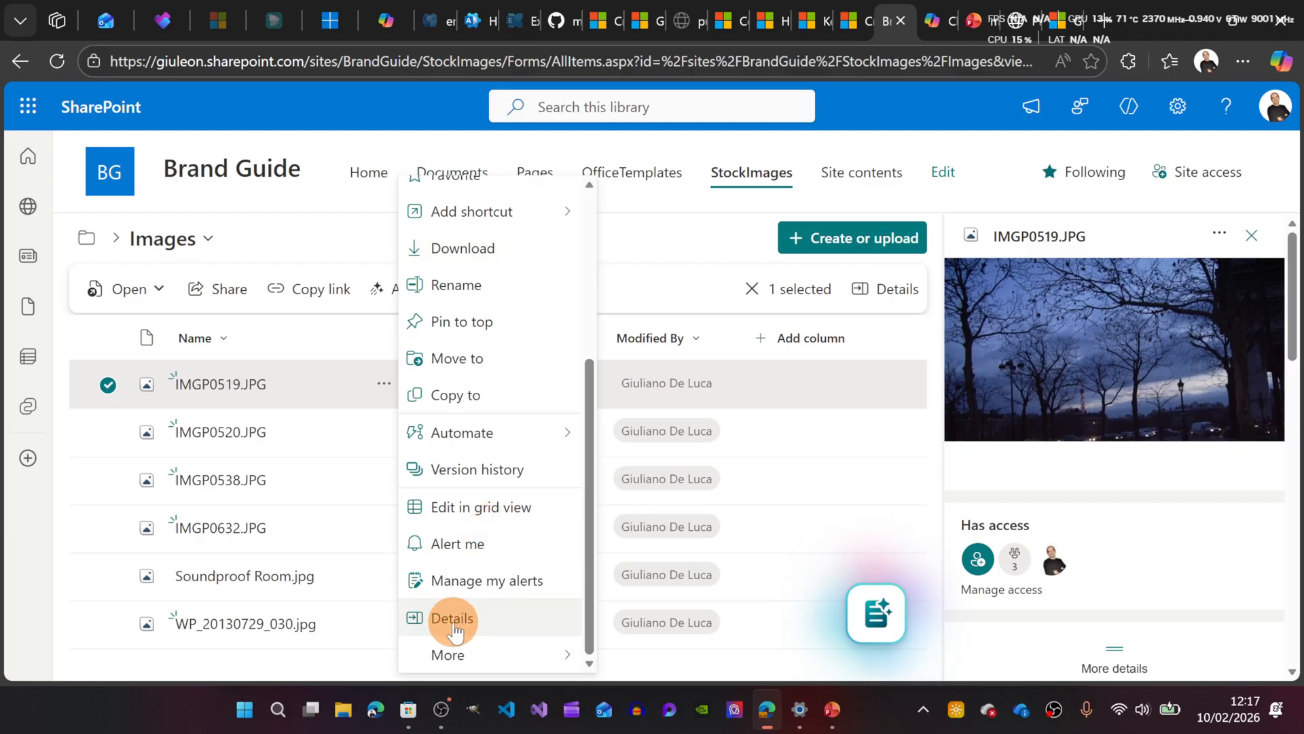
left_click(992, 189)
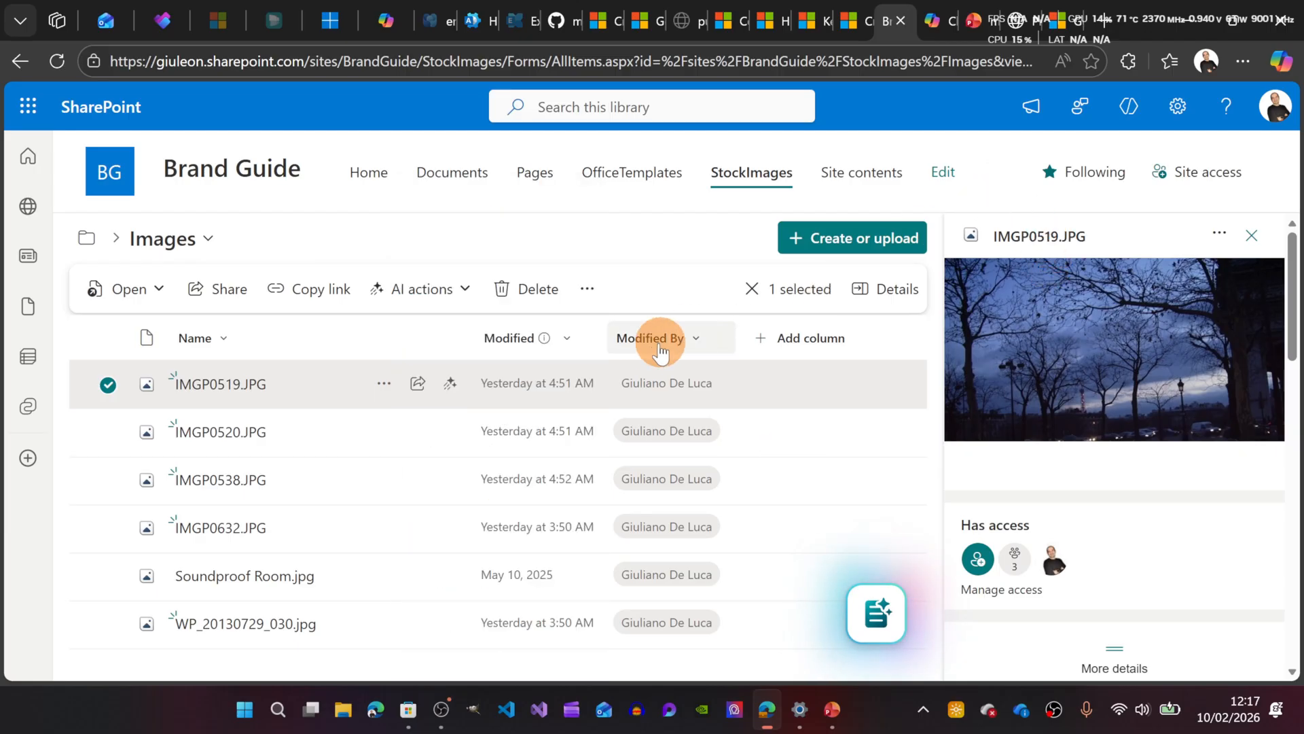
scroll(1086, 469, "down", 5)
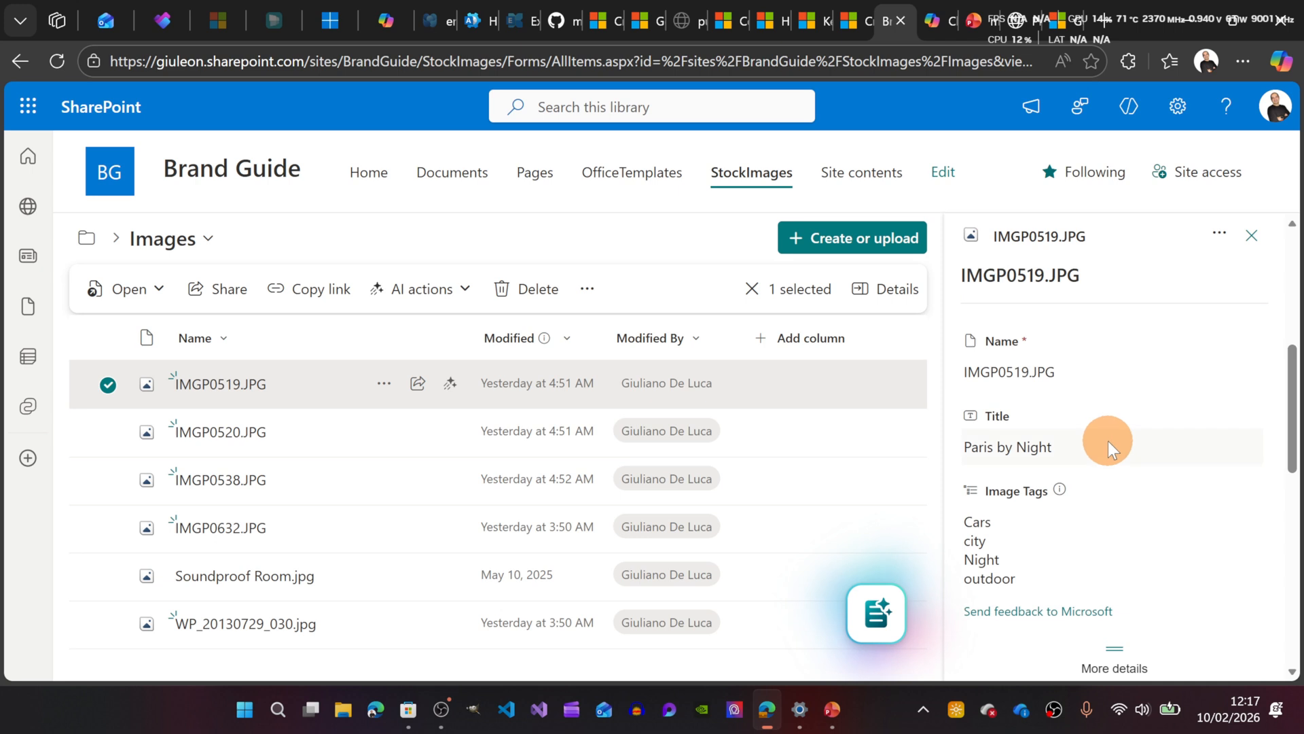
scroll(1116, 421, "up", 2)
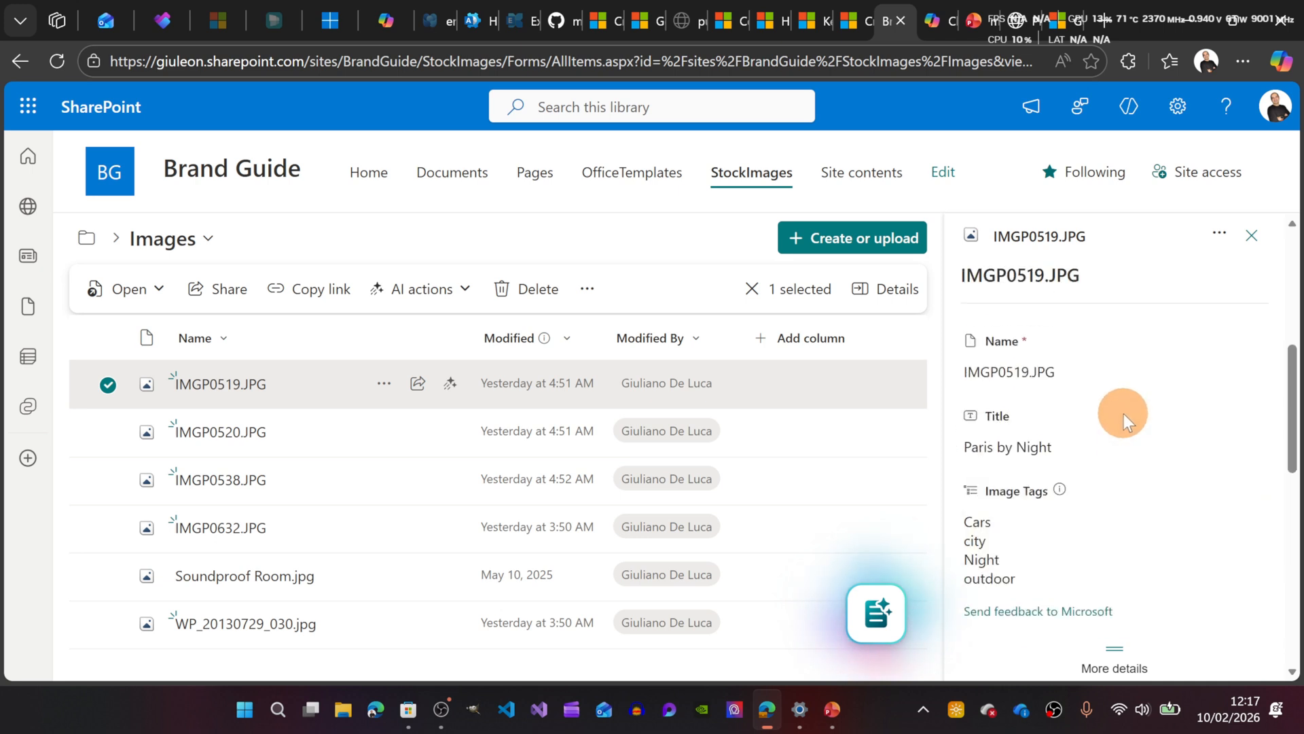
scroll(1087, 380, "down", 2)
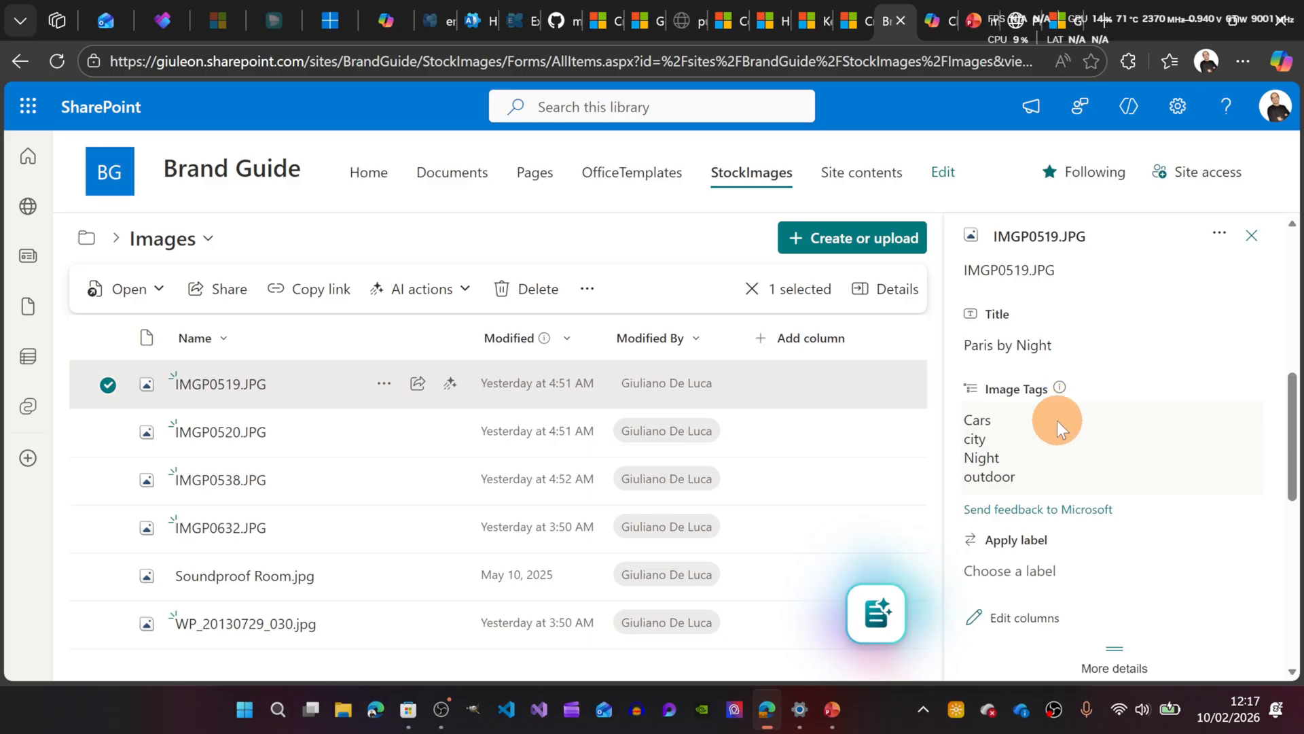
- Add the image tag "lights" to IMGP0519.JPG and deselect the file
left_click(1077, 433)
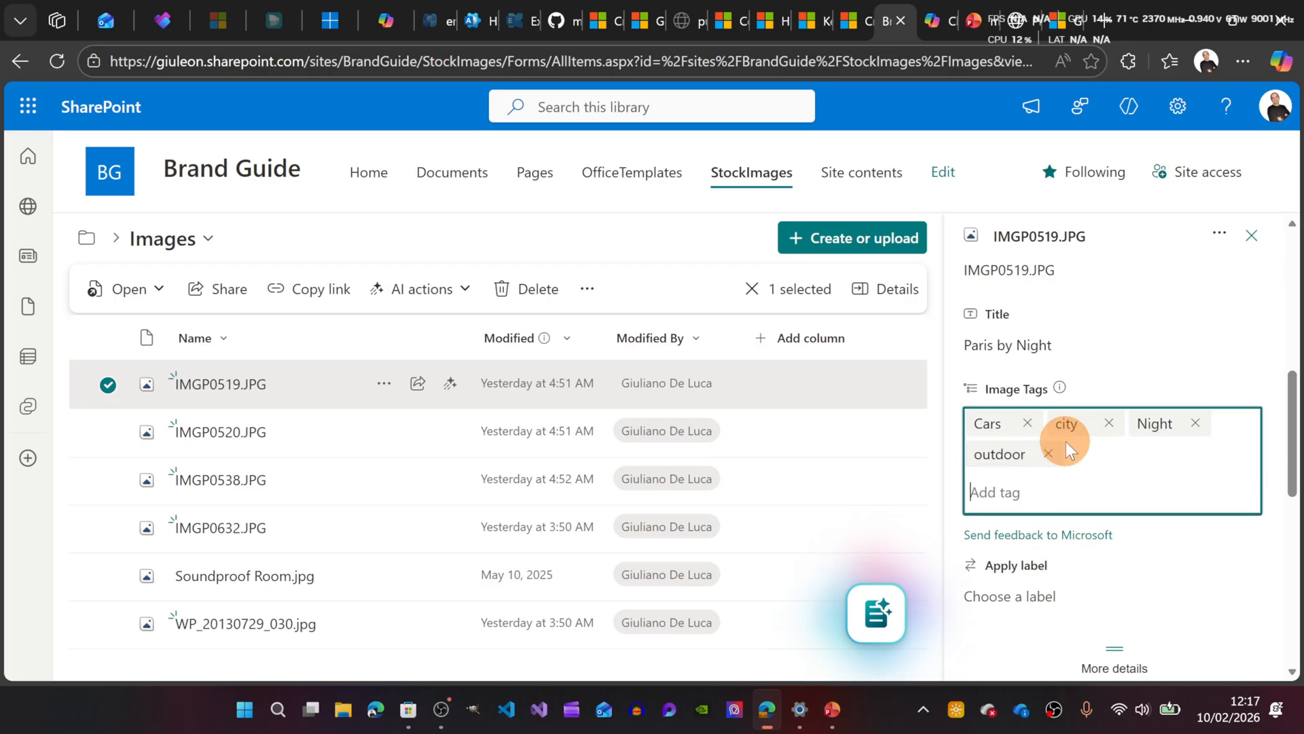
scroll(1111, 458, "up", 5)
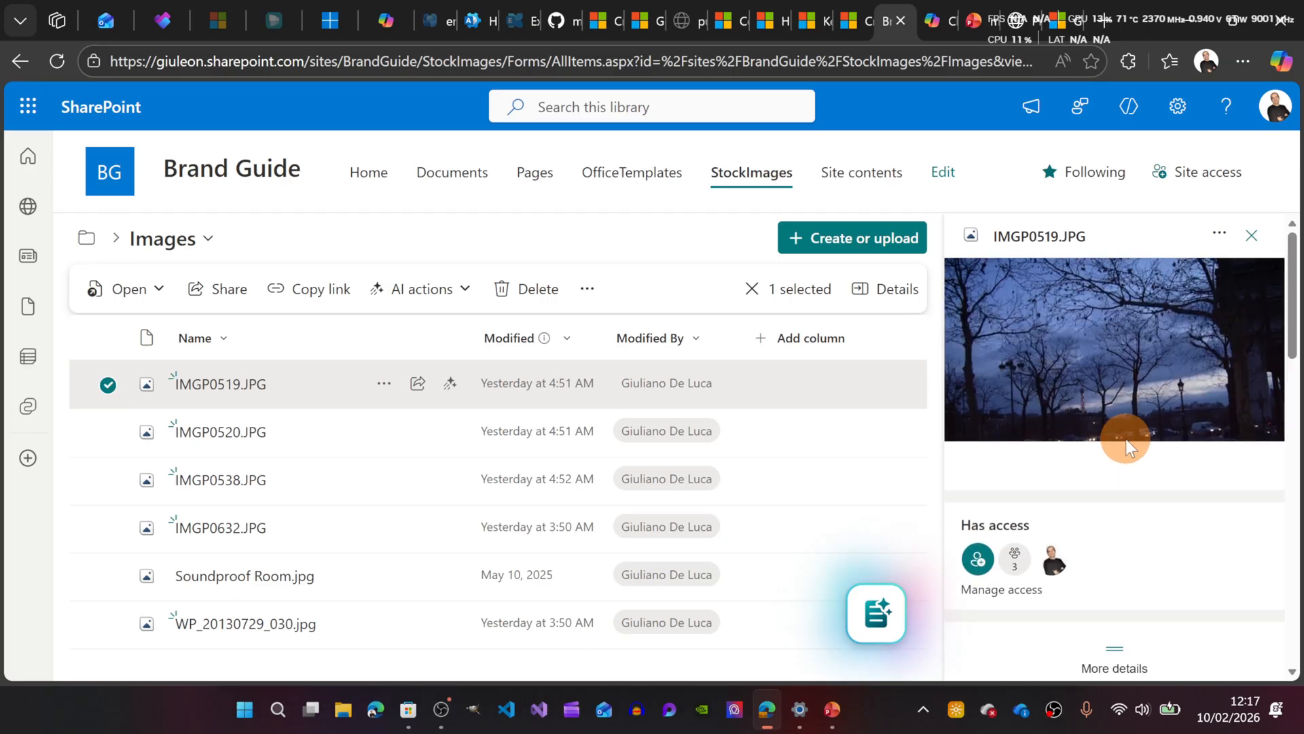
scroll(1107, 379, "down", 5)
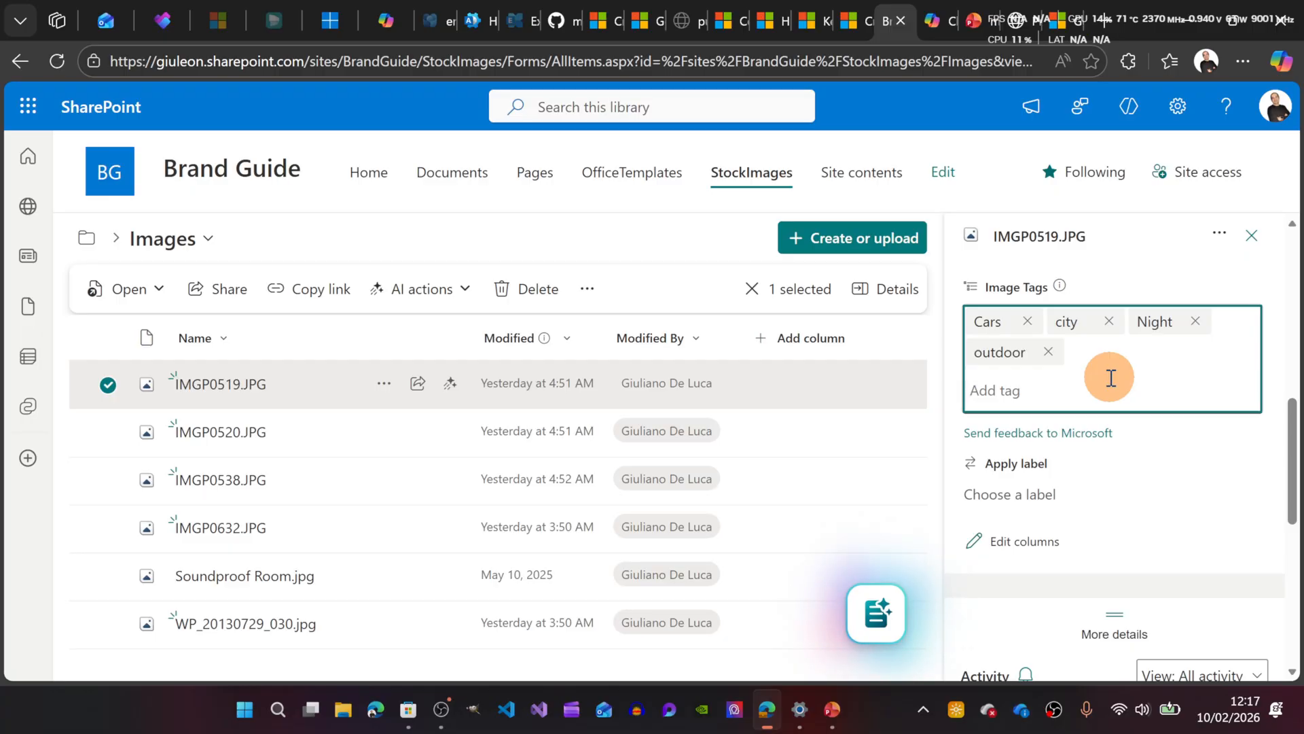
left_click(1111, 378)
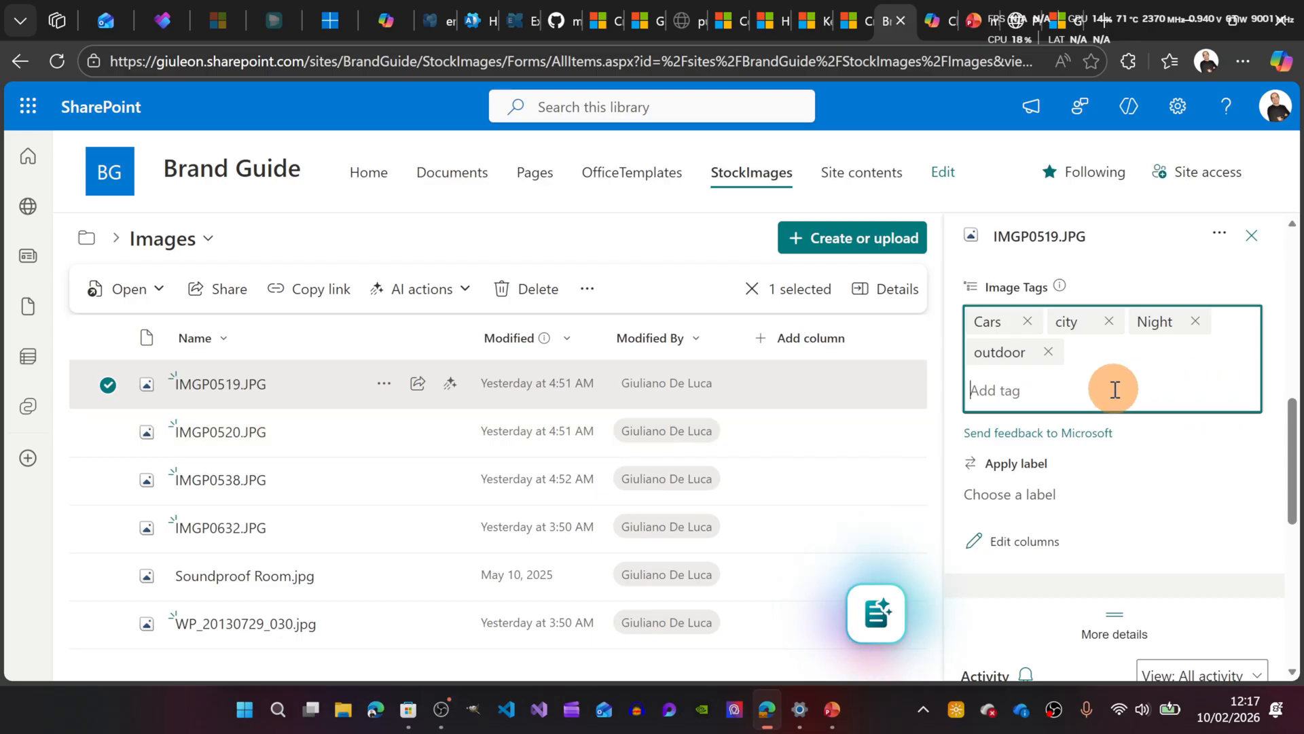
type("lights")
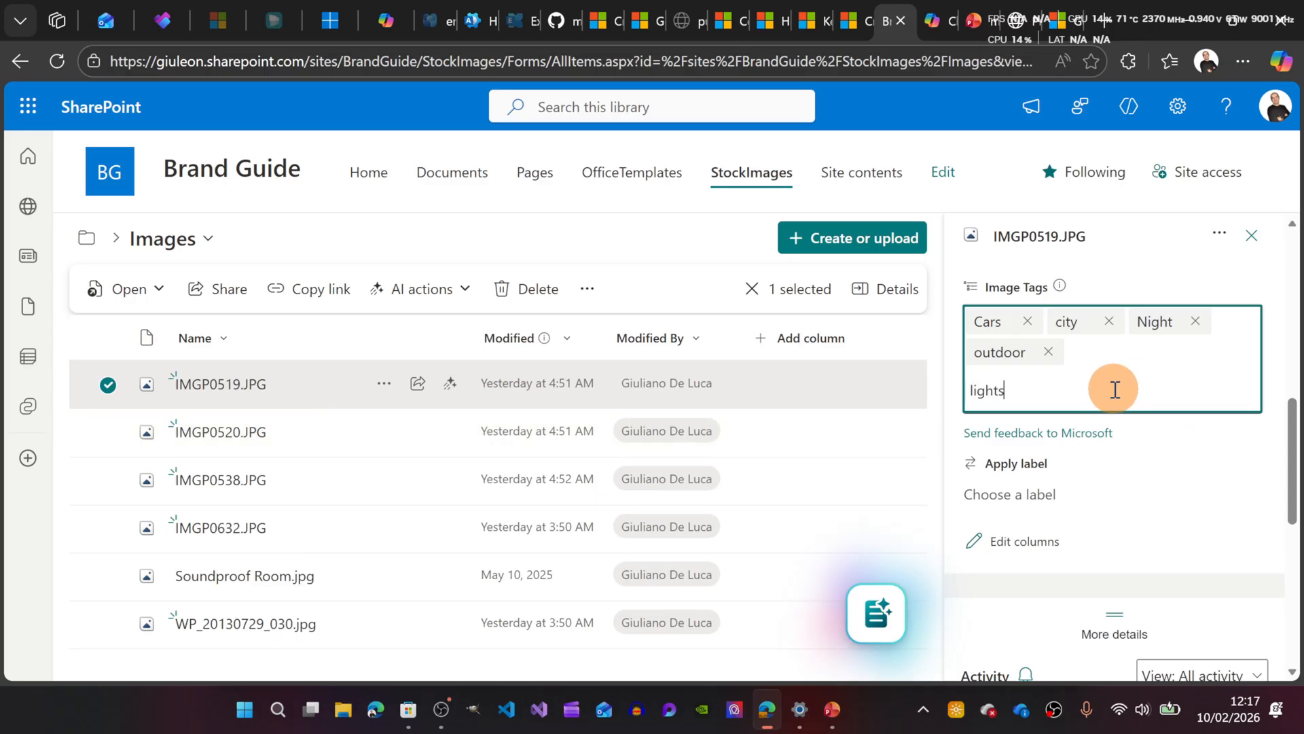
key("Return")
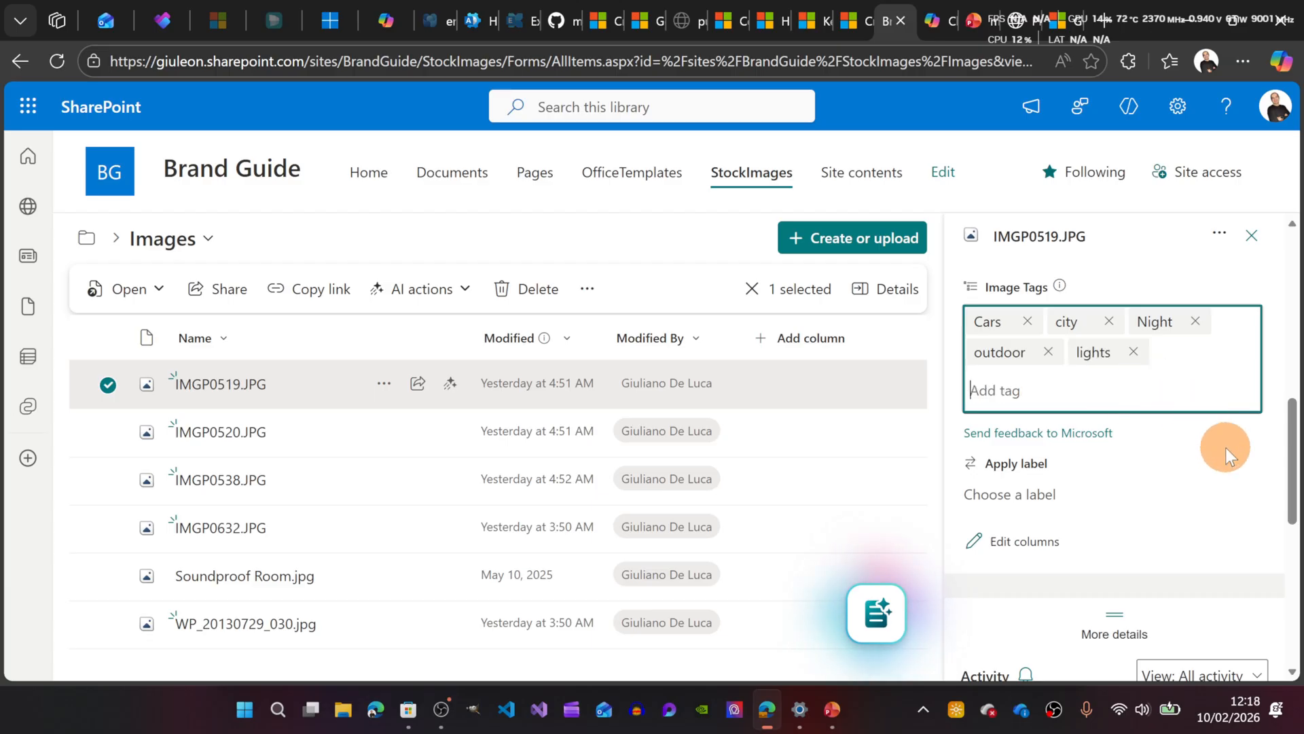
left_click(1240, 430)
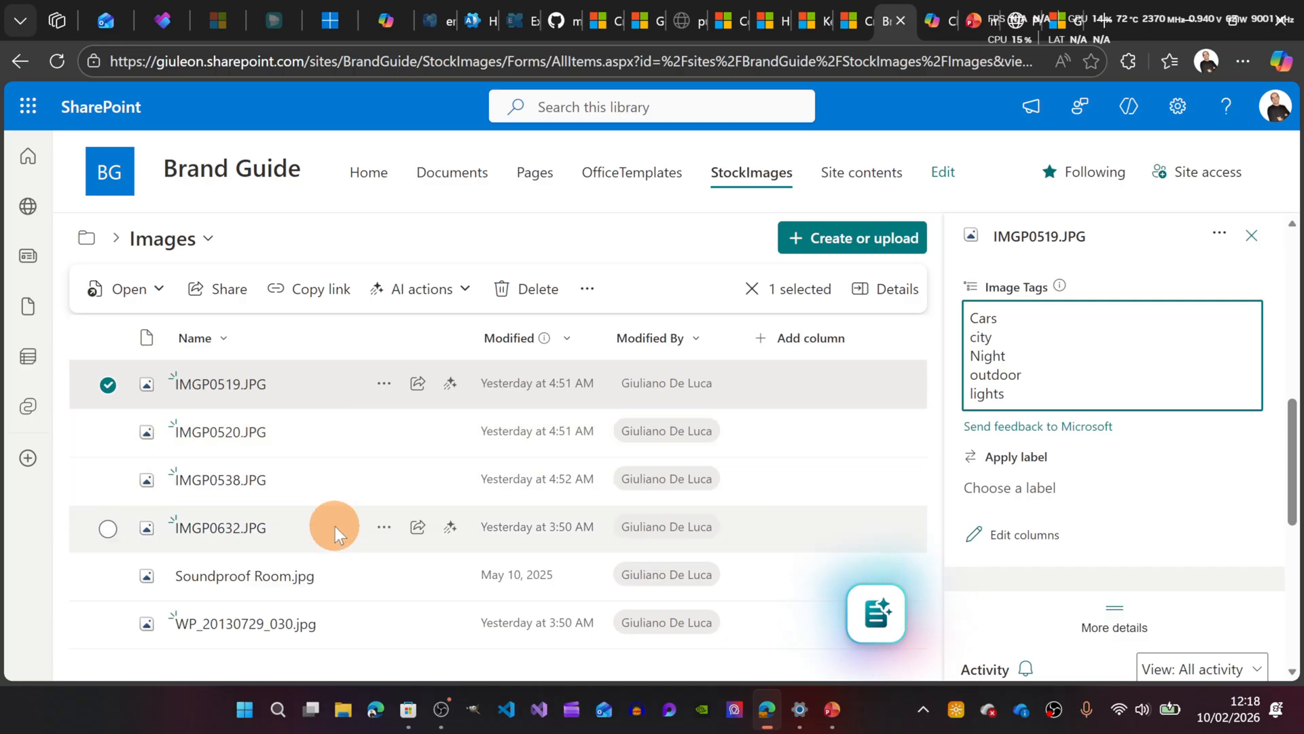
left_click(108, 385)
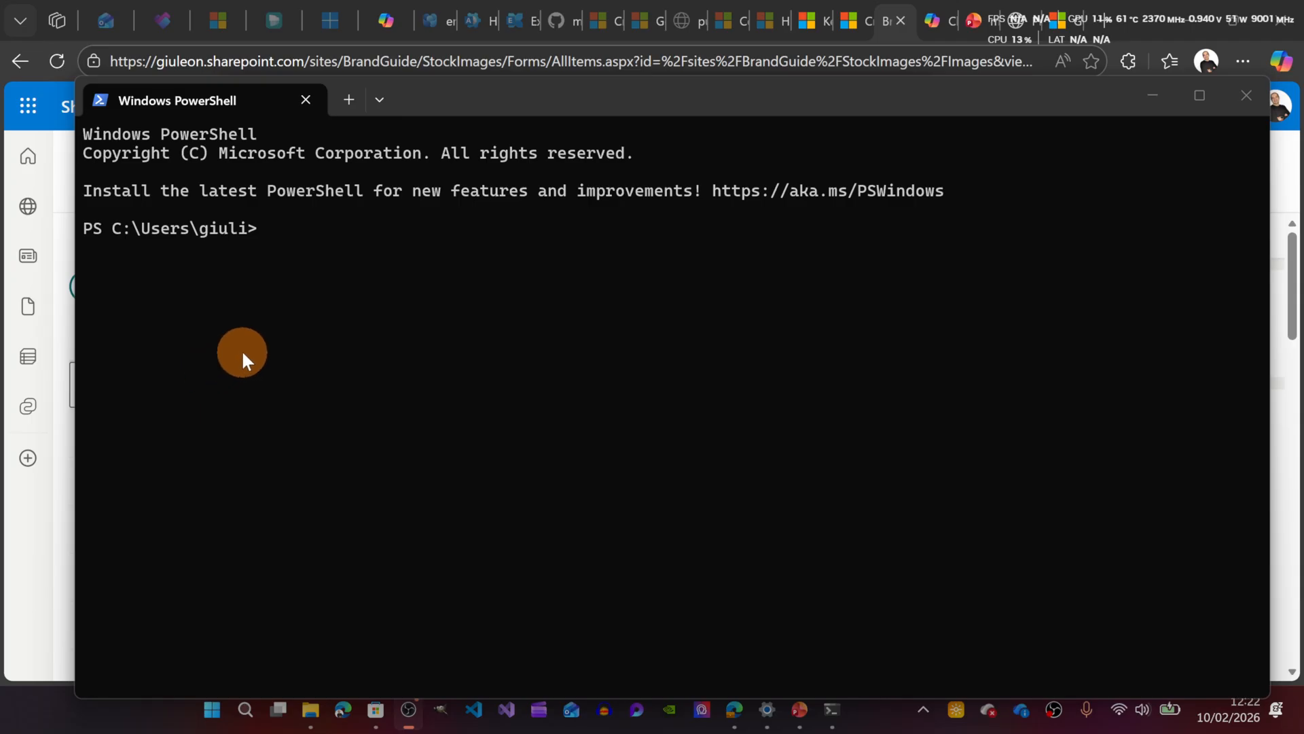
left_click(358, 246)
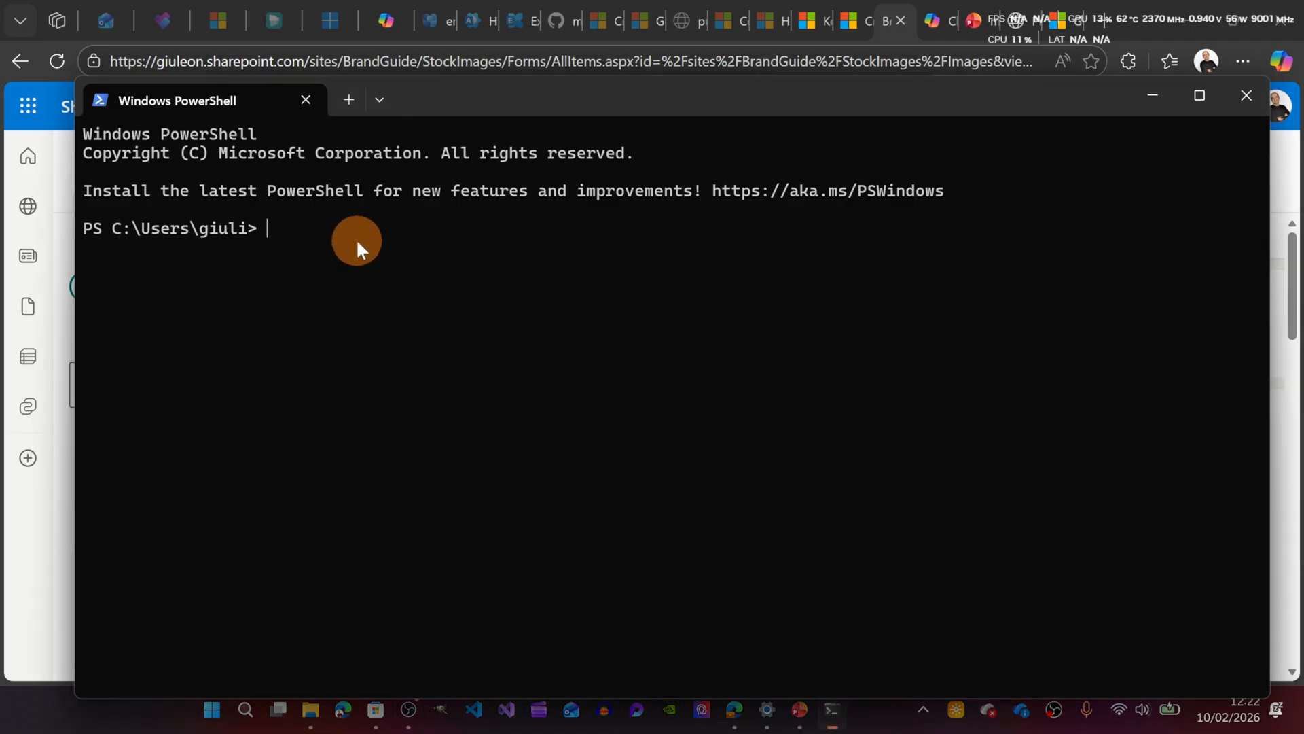
key("Up")
key("Up")
key("Up")
key("Up")
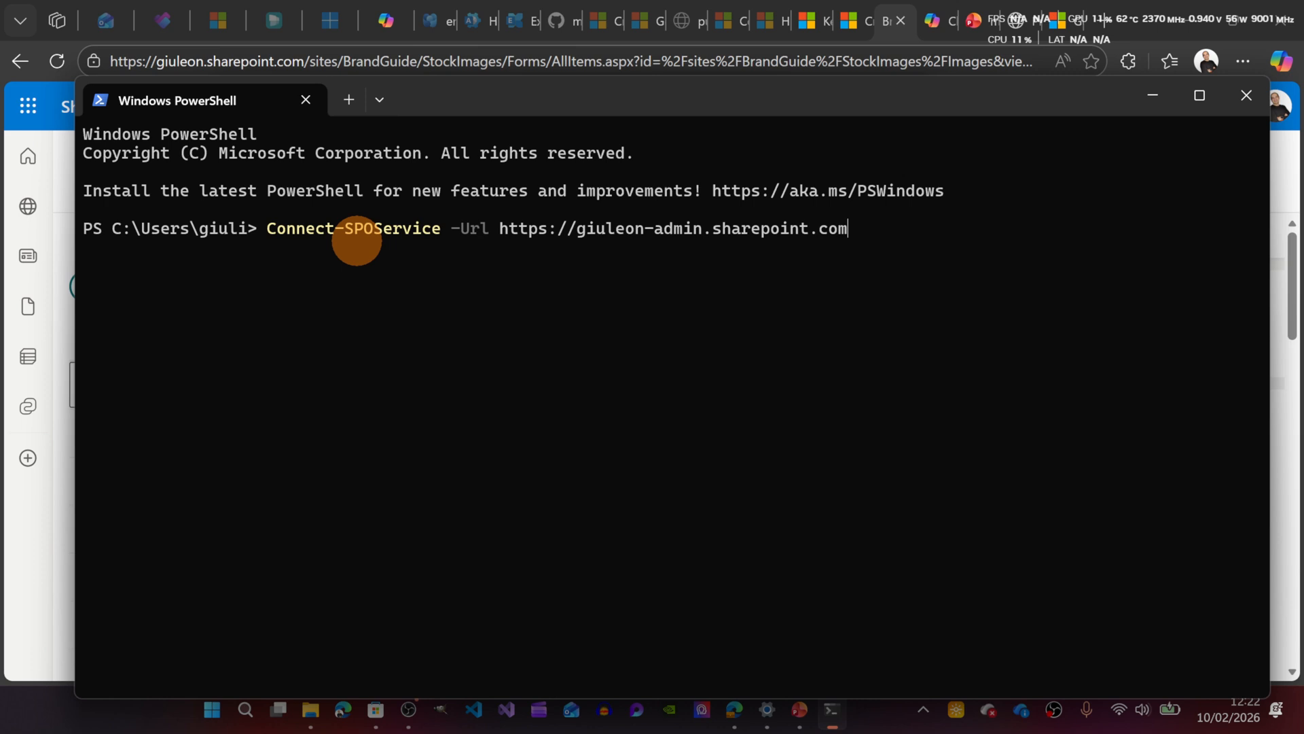
key("Return")
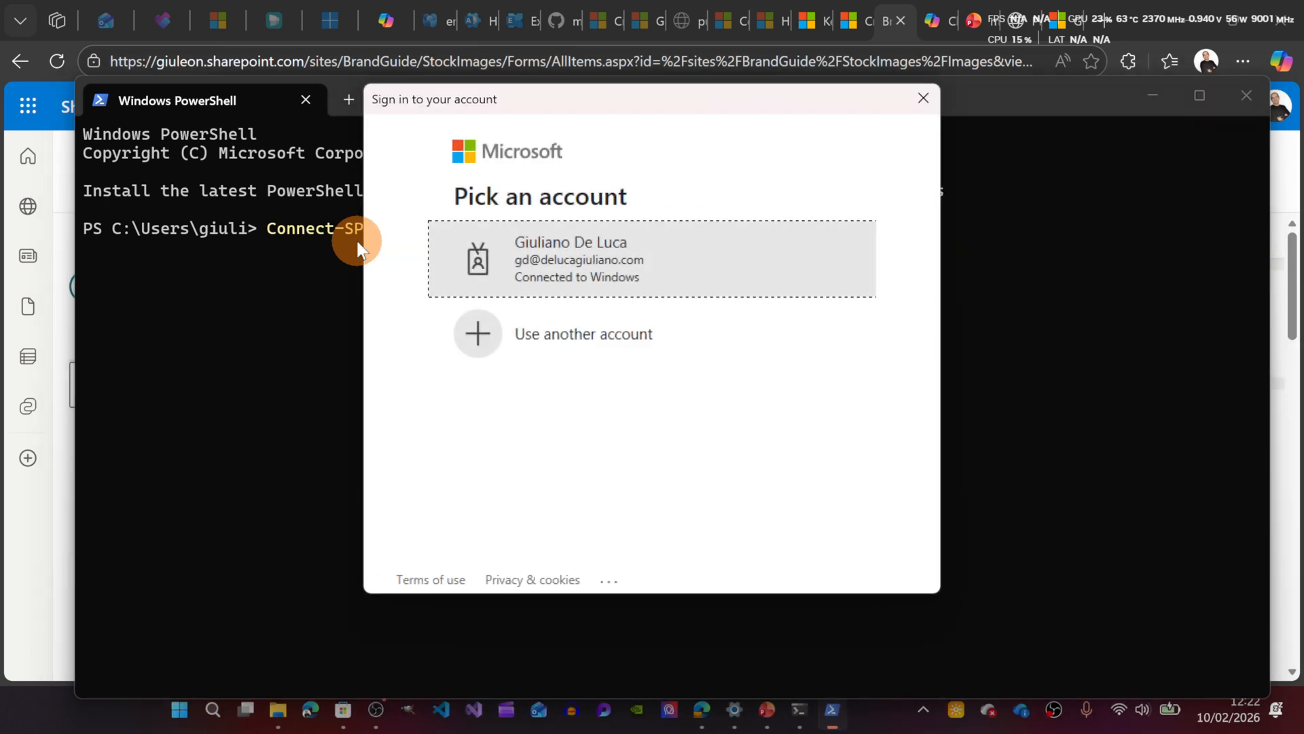
left_click(617, 261)
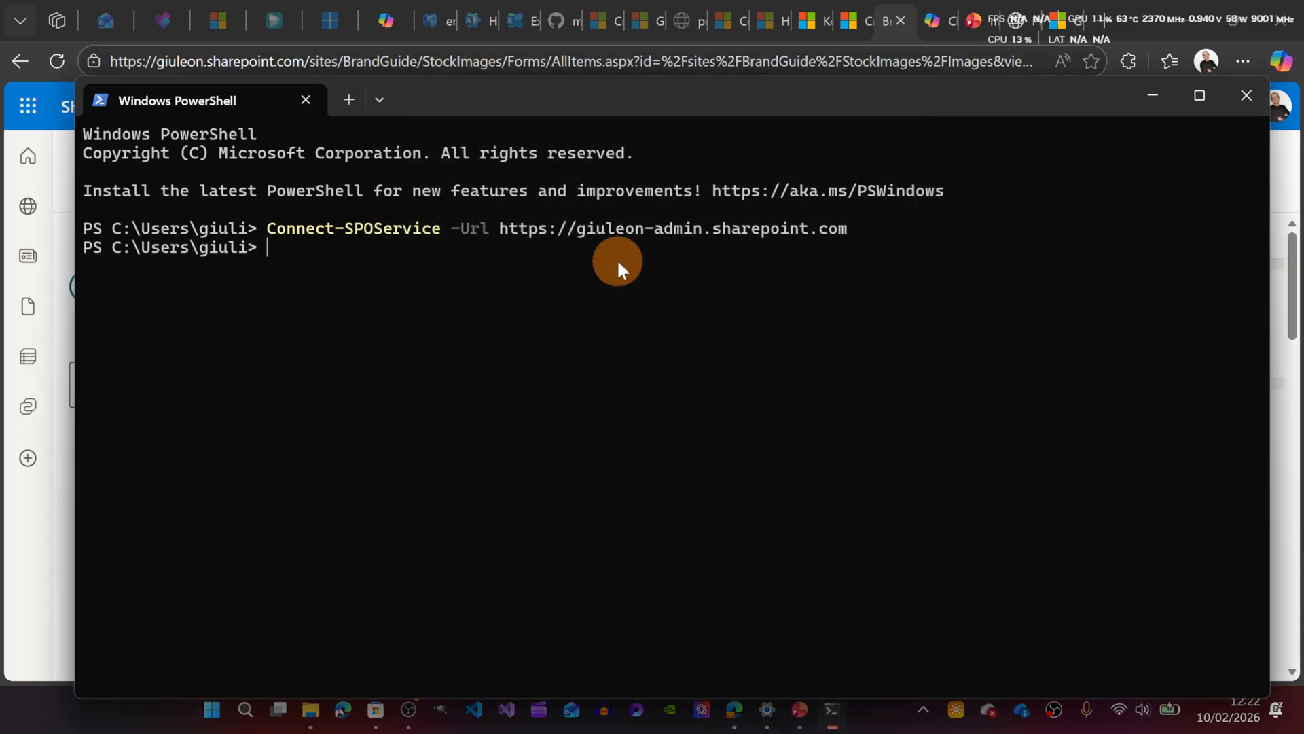
- List the organization asset libraries with Get-SPOOrgAssetsLibrary
key("Up")
key("Up")
key("Up")
key("Up")
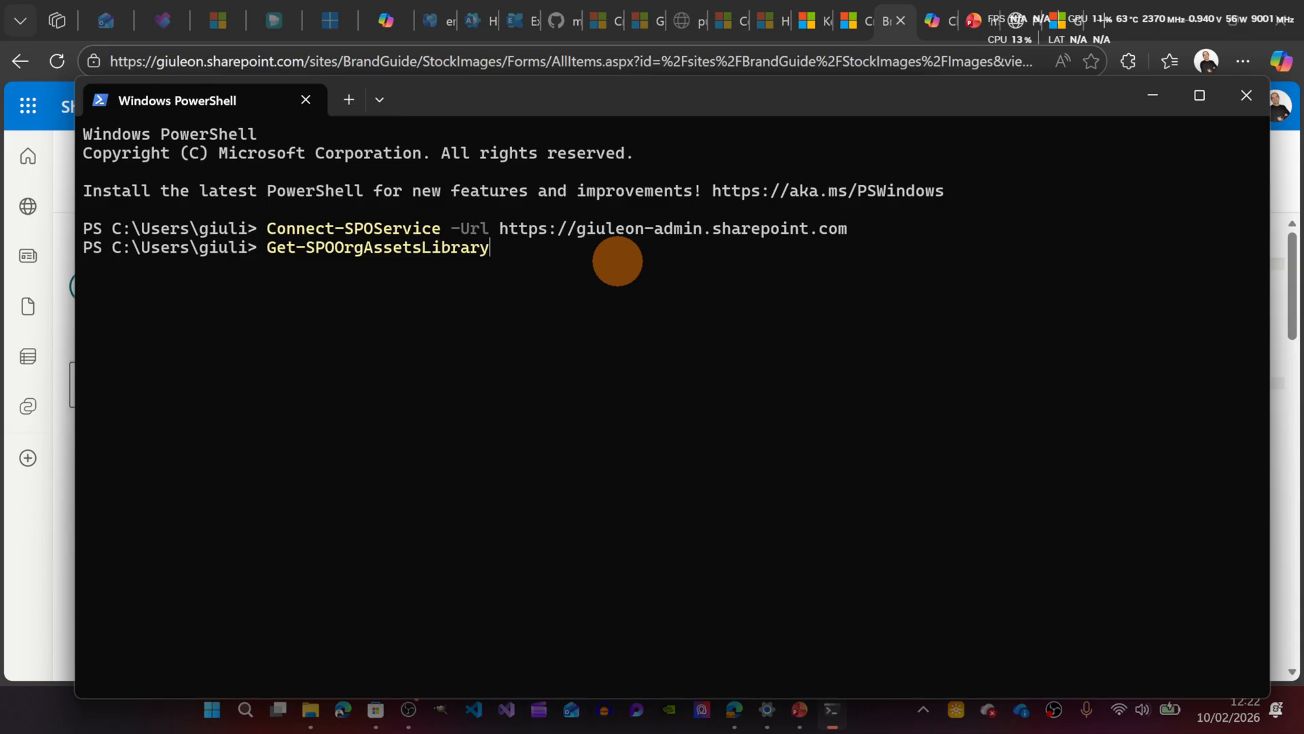
key("Down")
key("Return")
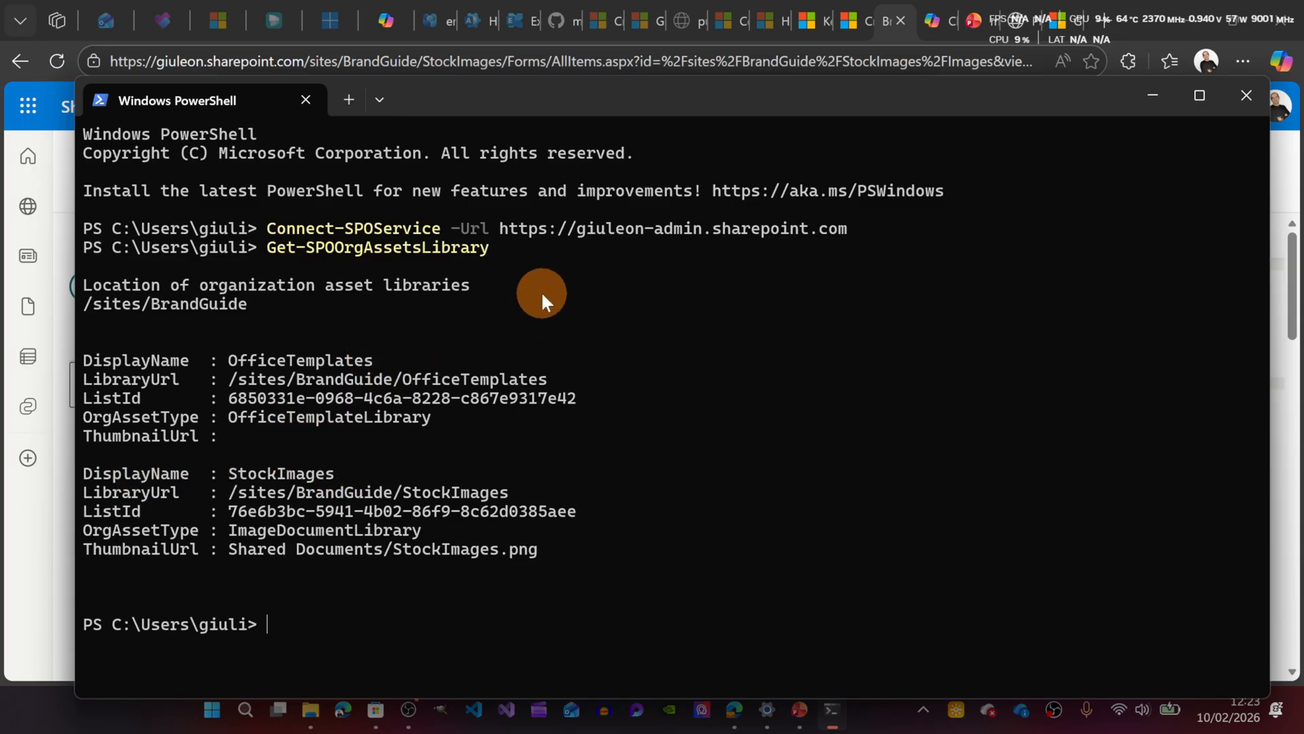
- Recall the Set-SPOOrgAssetsLibrary command for the StockImages library with the StockImages.png thumbnail, asset type ImageDocumentLibrary, and -CopilotSearchable $True
key("Up")
key("Up")
key("Up")
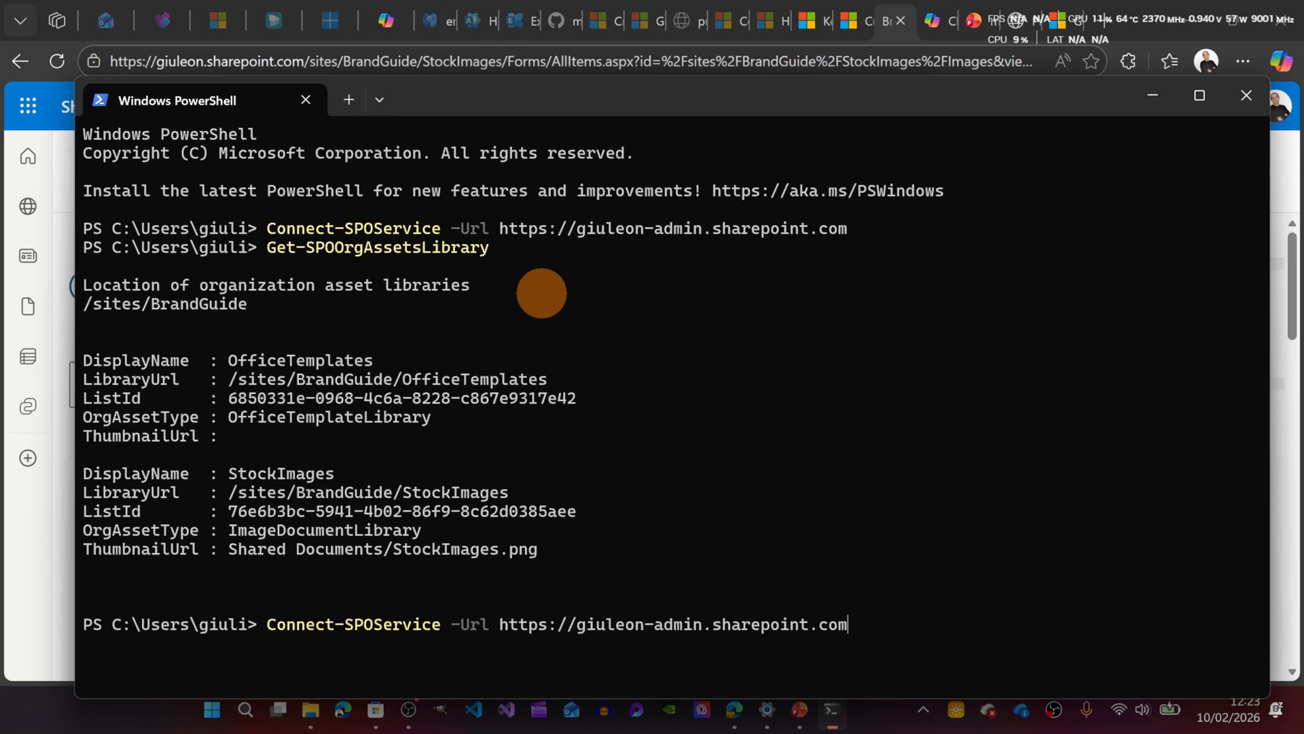
key("Up")
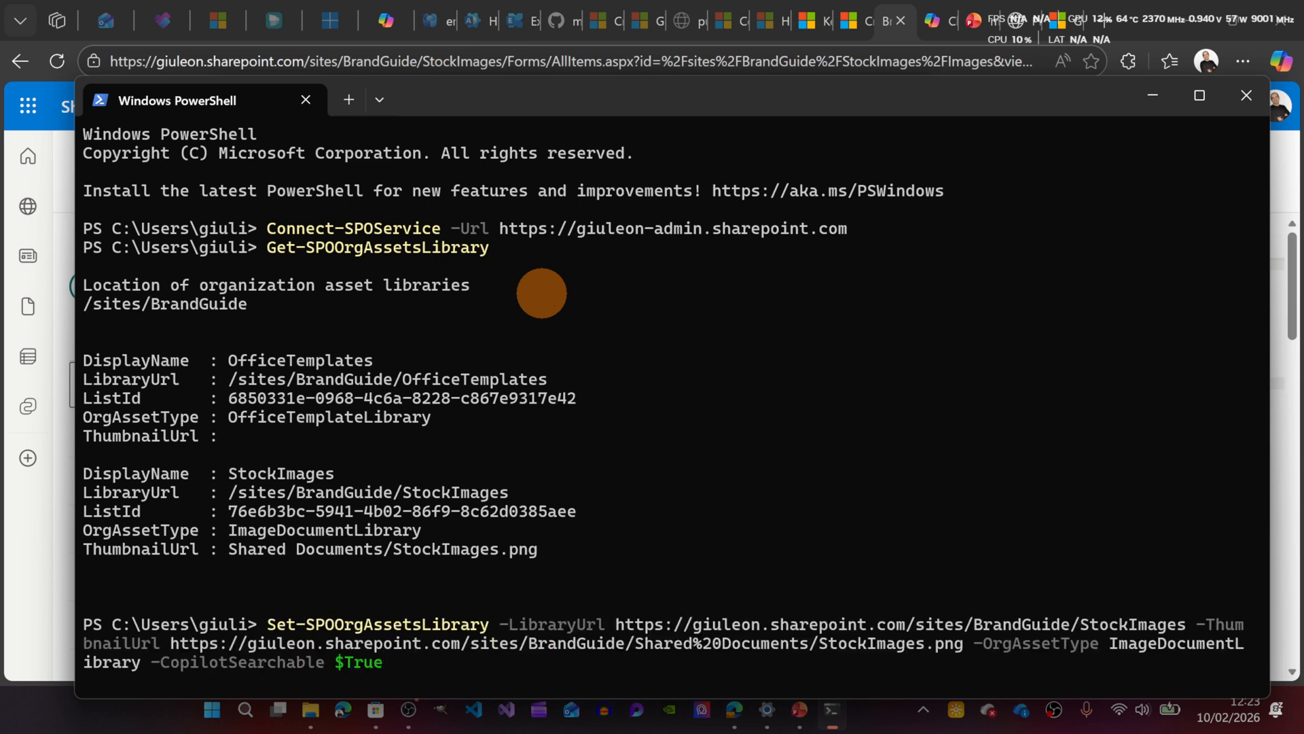